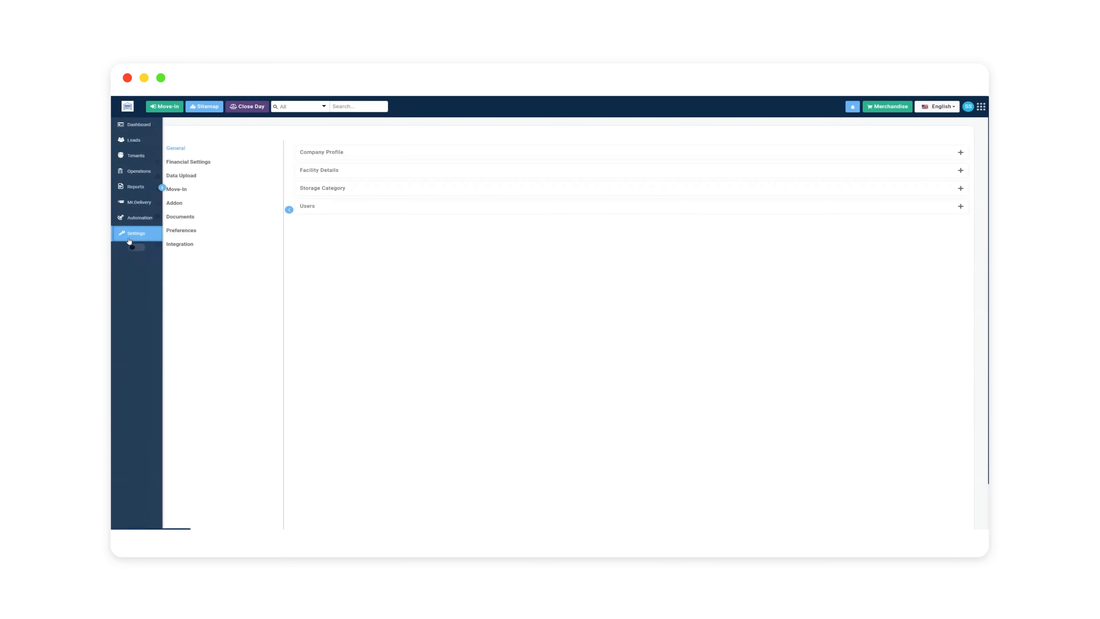
# Step: Open the Company Profile settings and review the business details, address, admin digital signature and social media links
pyautogui.click(310, 152)
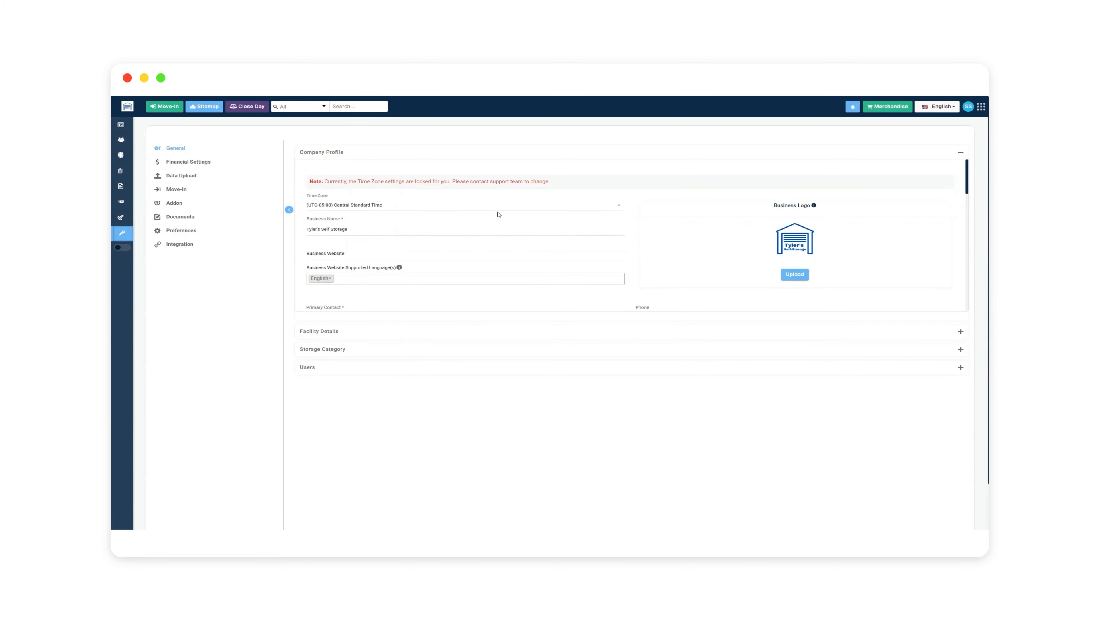
pyautogui.scroll(-3, 532, 263)
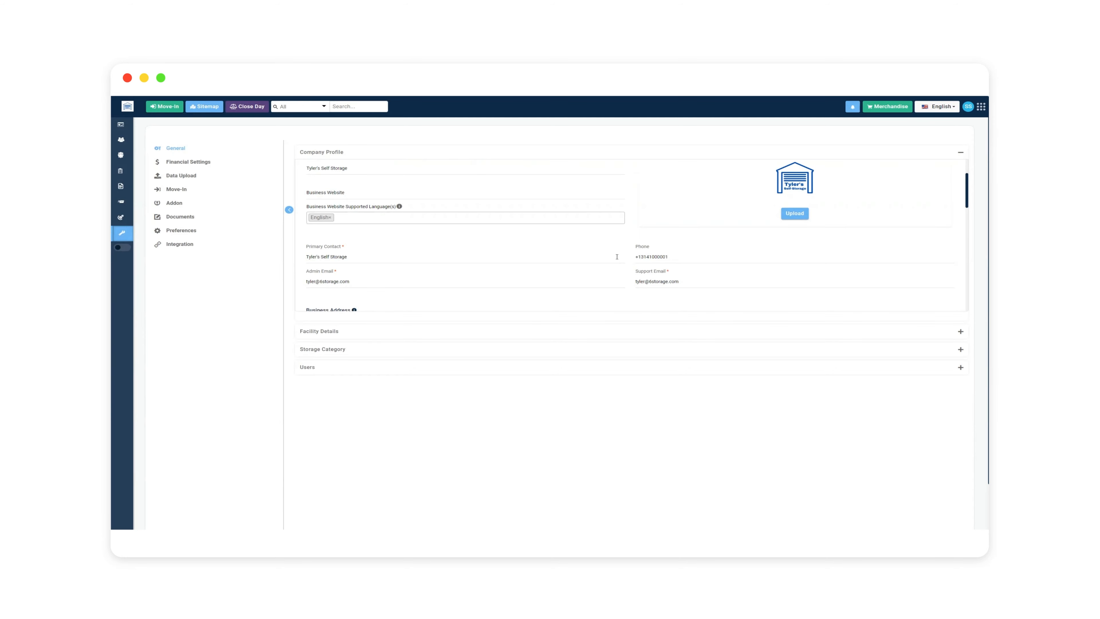
pyautogui.scroll(-5, 618, 256)
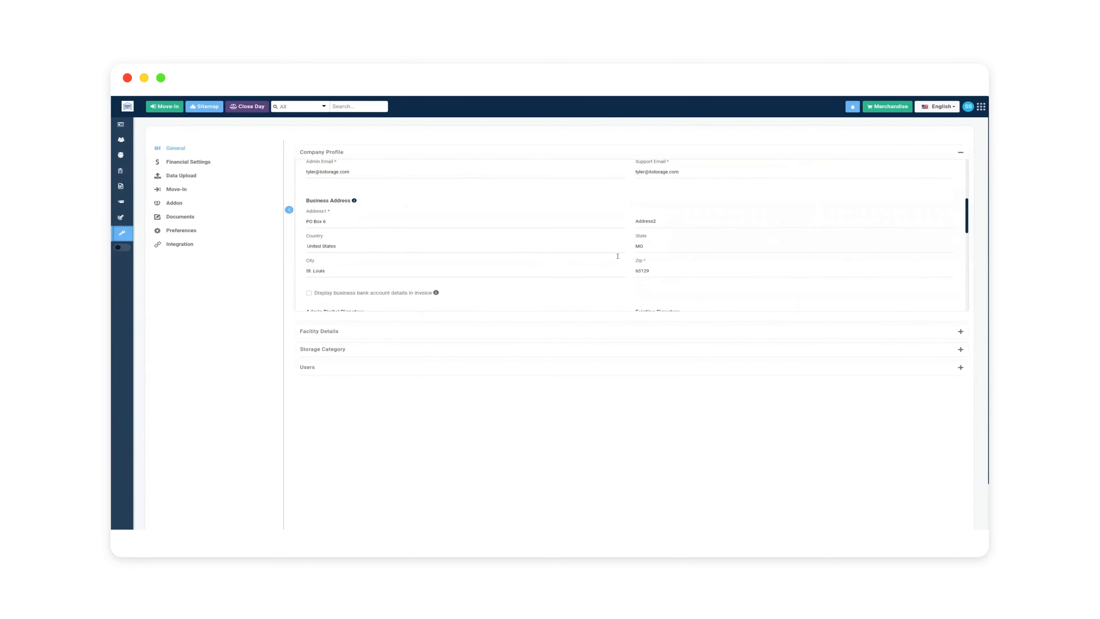
pyautogui.scroll(-5, 476, 263)
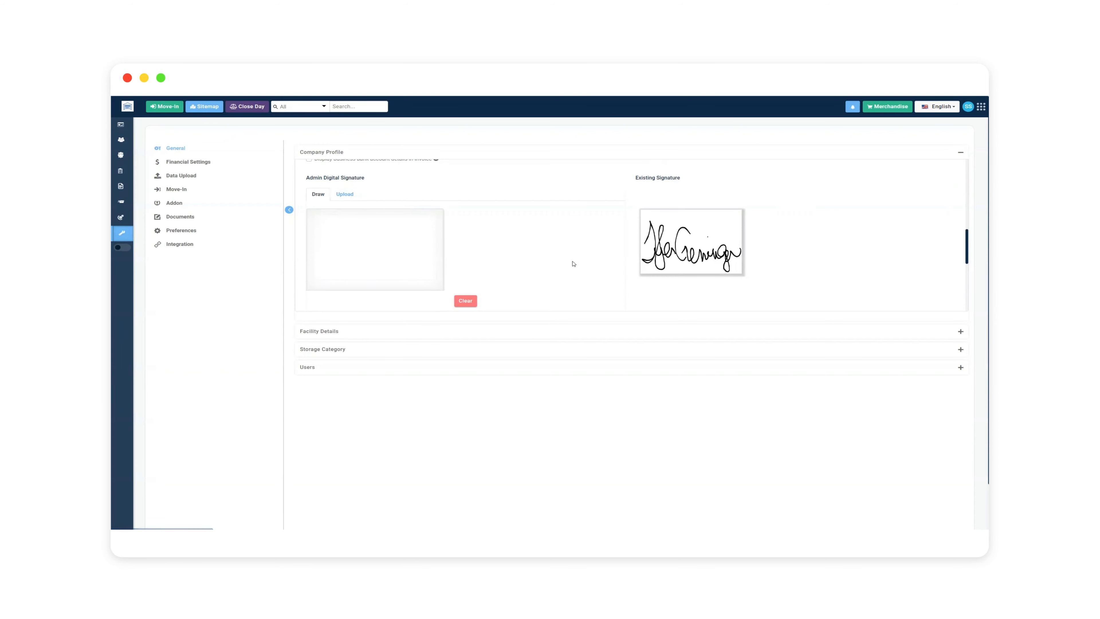
pyautogui.scroll(-3, 572, 260)
pyautogui.scroll(-2, 573, 259)
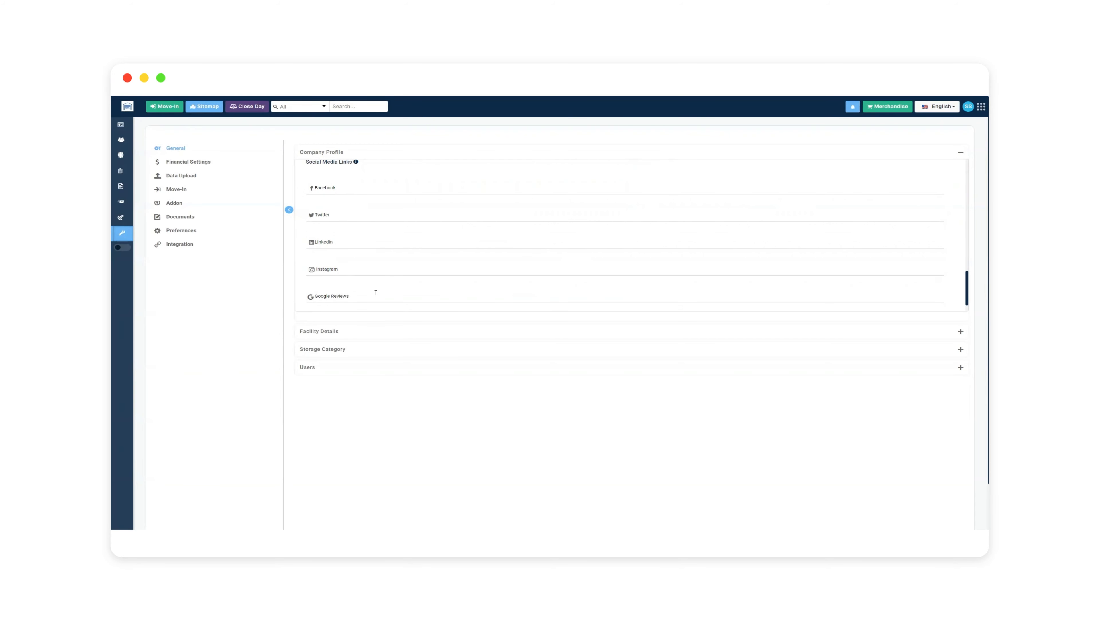
pyautogui.scroll(-1, 375, 293)
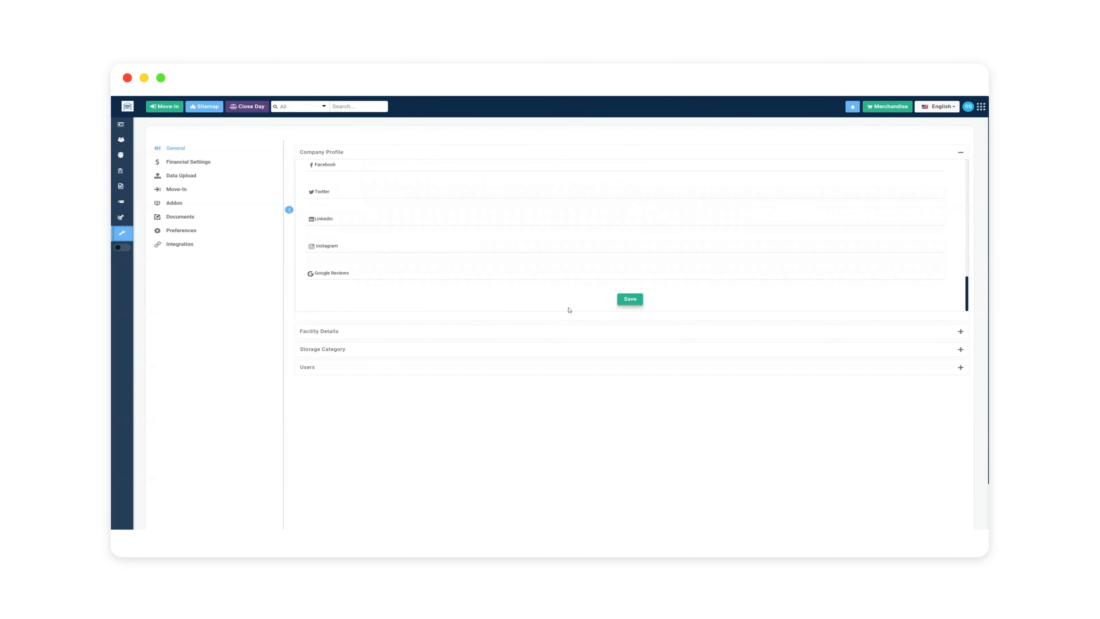
# Step: Review the Facility Details list and the Storage Category entries in the general settings
pyautogui.click(365, 332)
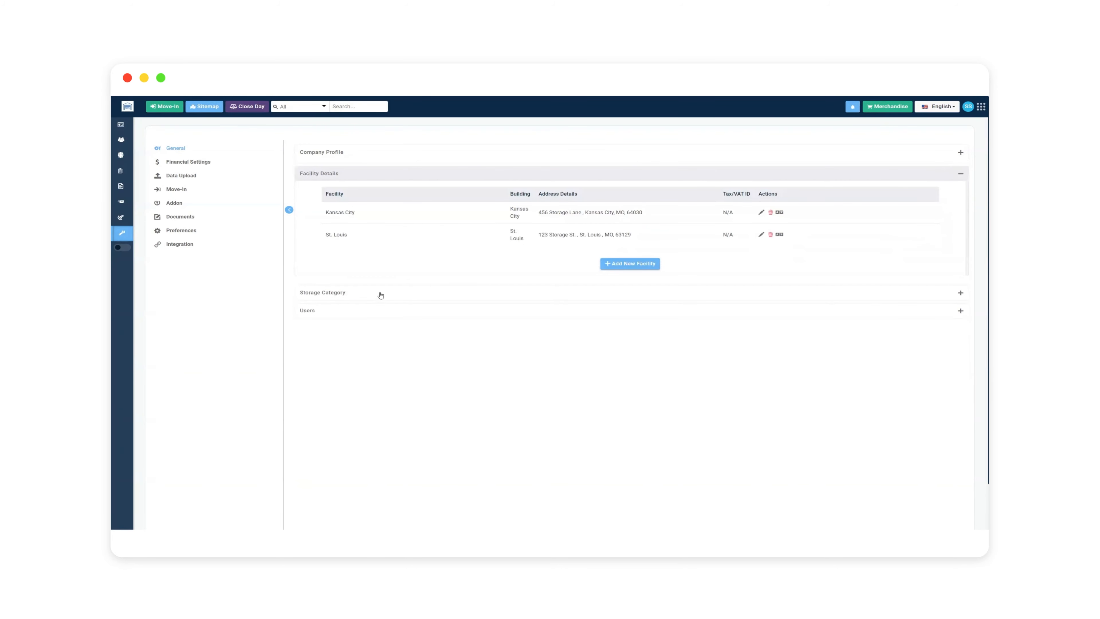
pyautogui.click(455, 296)
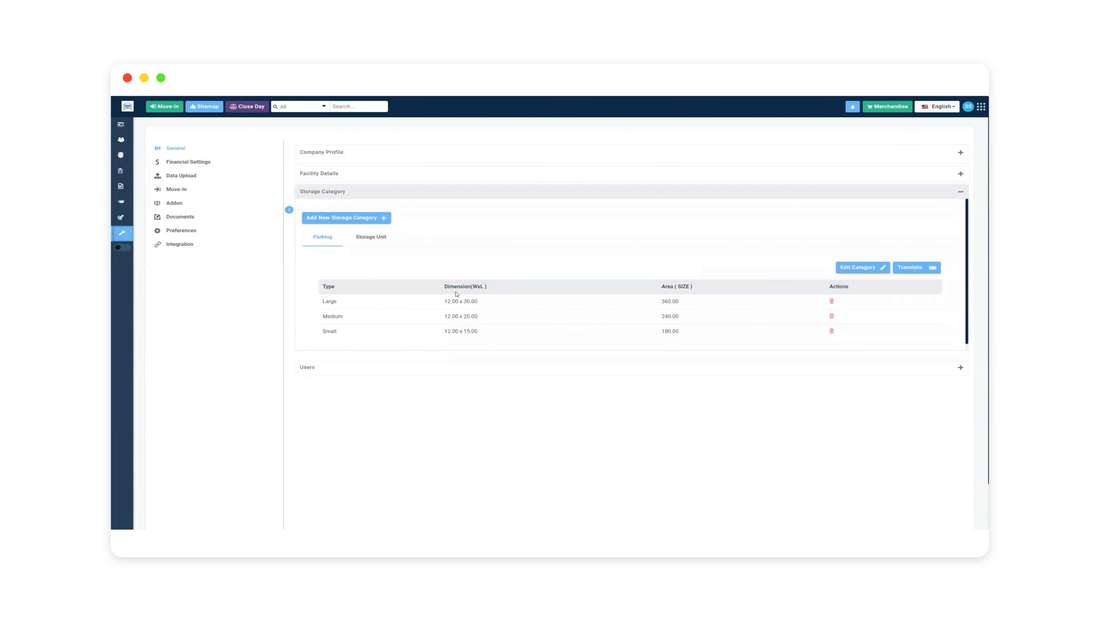
pyautogui.click(373, 195)
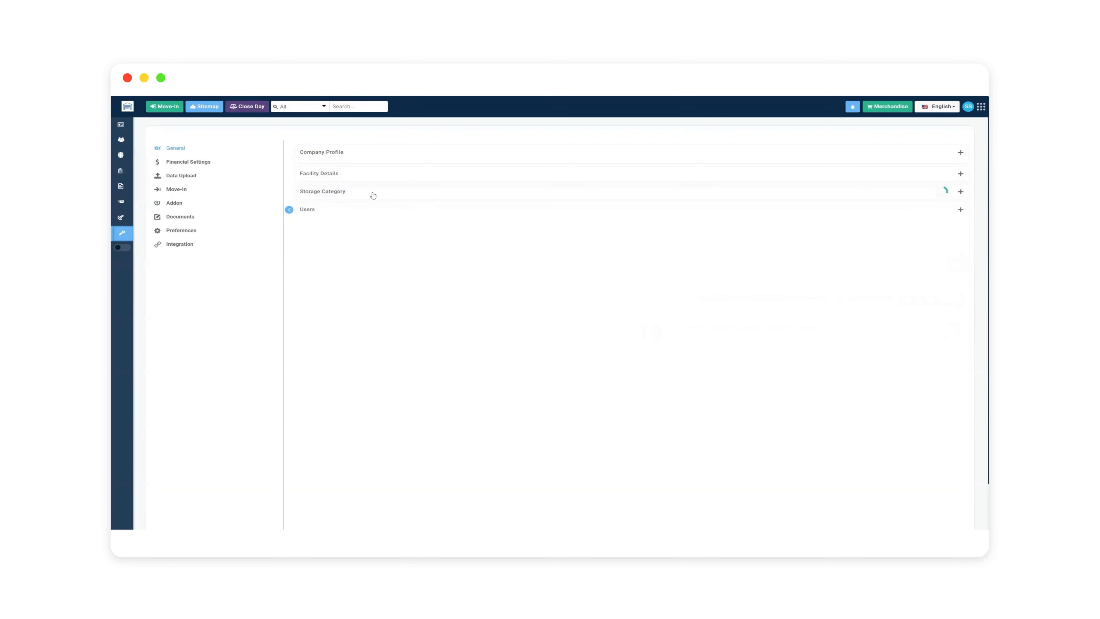
# Step: Open the Users list in the general settings and bring up the form for adding a user
pyautogui.click(329, 214)
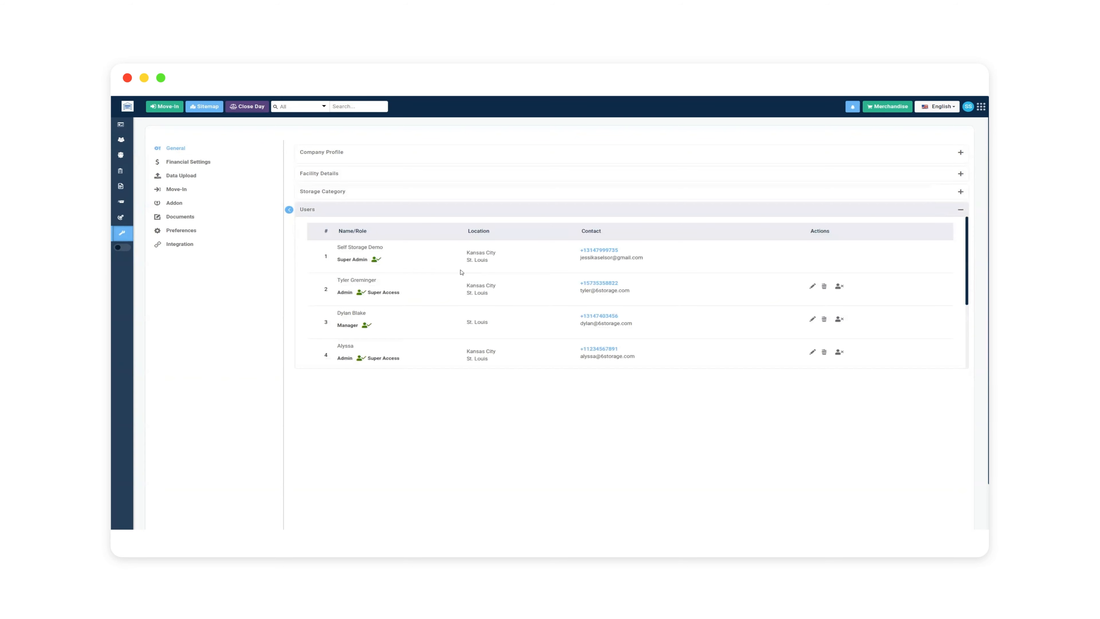
pyautogui.scroll(-4, 533, 303)
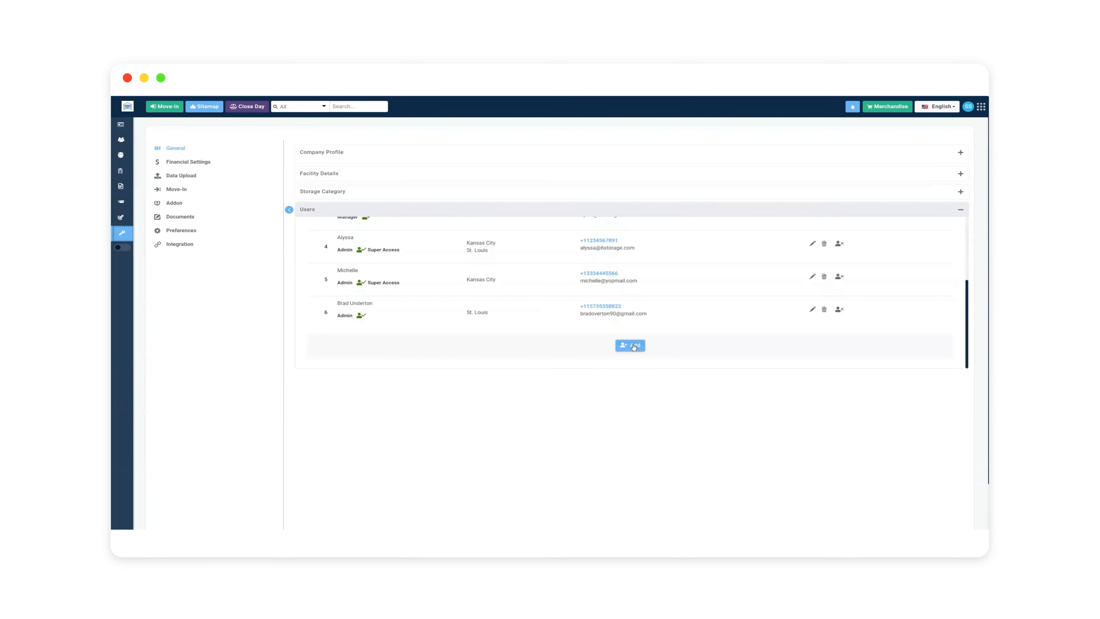
pyautogui.click(632, 349)
pyautogui.scroll(3, 641, 337)
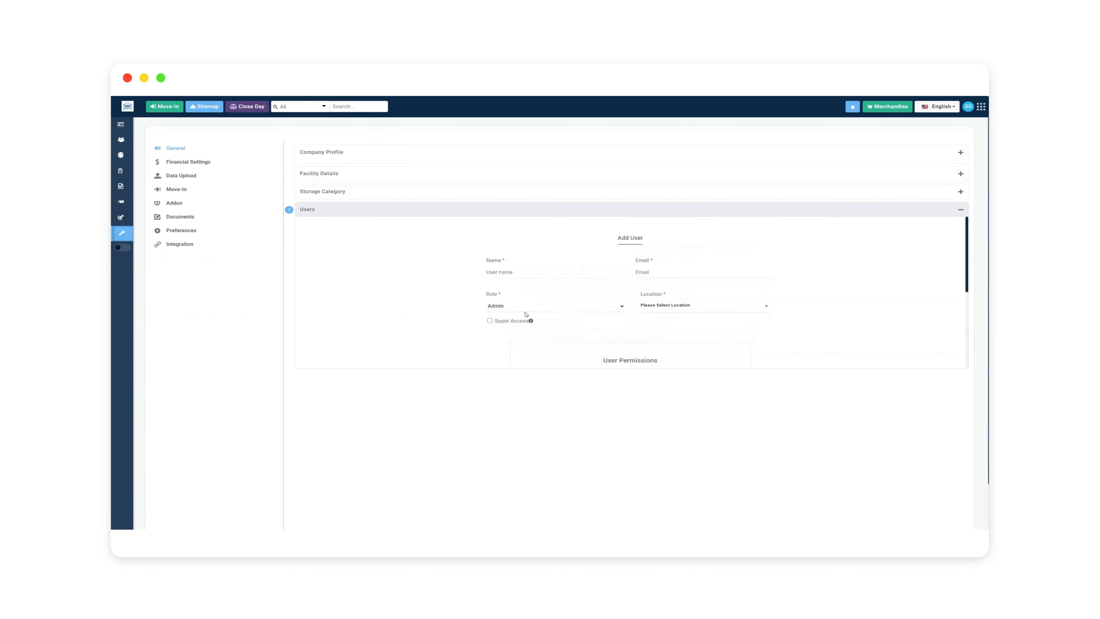
# Step: Set the new user's role to Accountant and review the permissions for that role
pyautogui.click(525, 309)
pyautogui.click(530, 343)
pyautogui.scroll(-2, 623, 341)
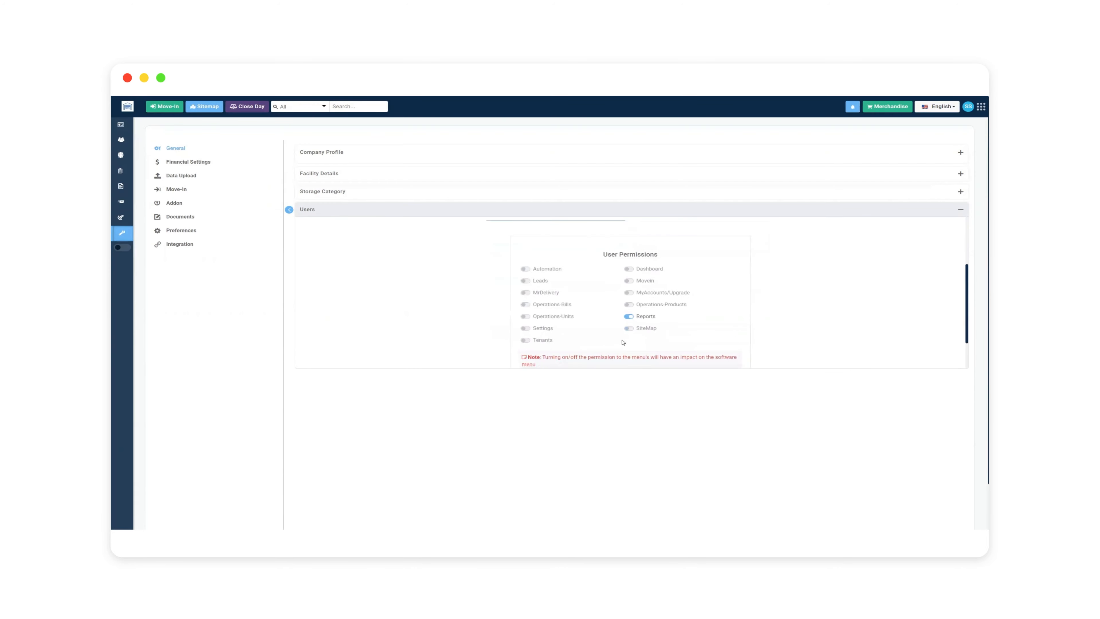
pyautogui.scroll(2, 535, 302)
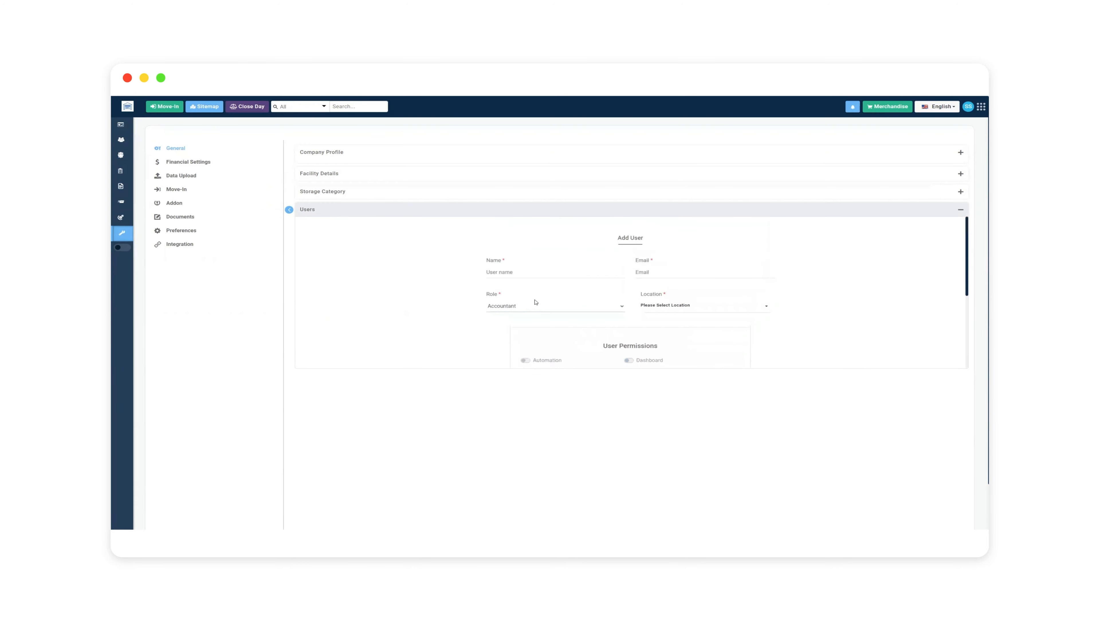
# Step: Set the new user's role to Admin with Super Access and review the permissions, leaving the user unsaved
pyautogui.click(514, 308)
pyautogui.click(494, 321)
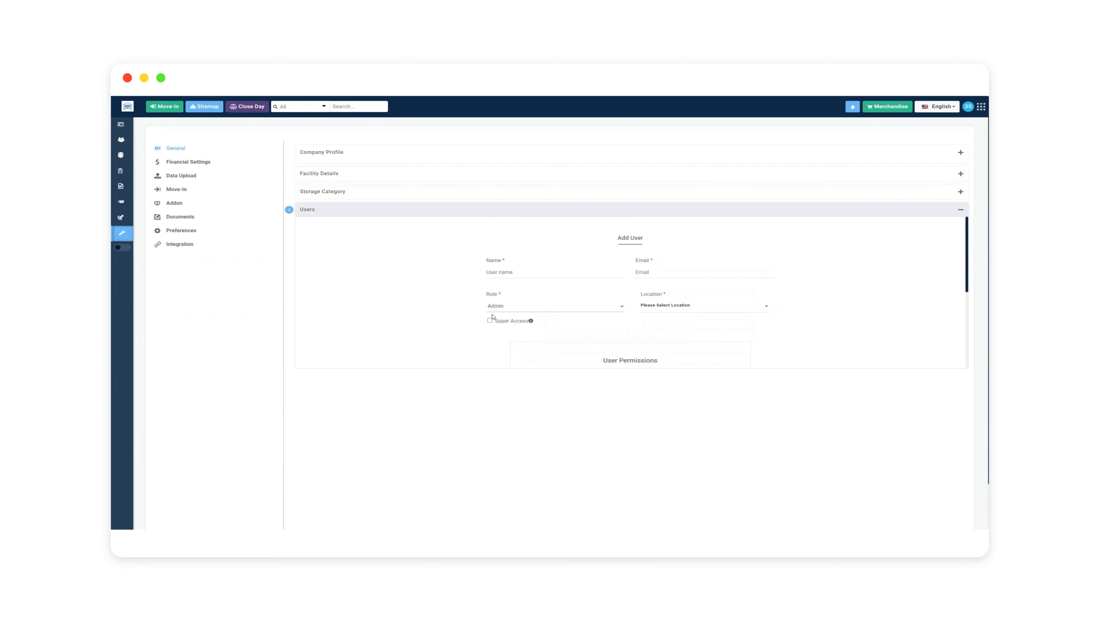
pyautogui.click(542, 335)
pyautogui.click(503, 324)
pyautogui.scroll(-2, 611, 354)
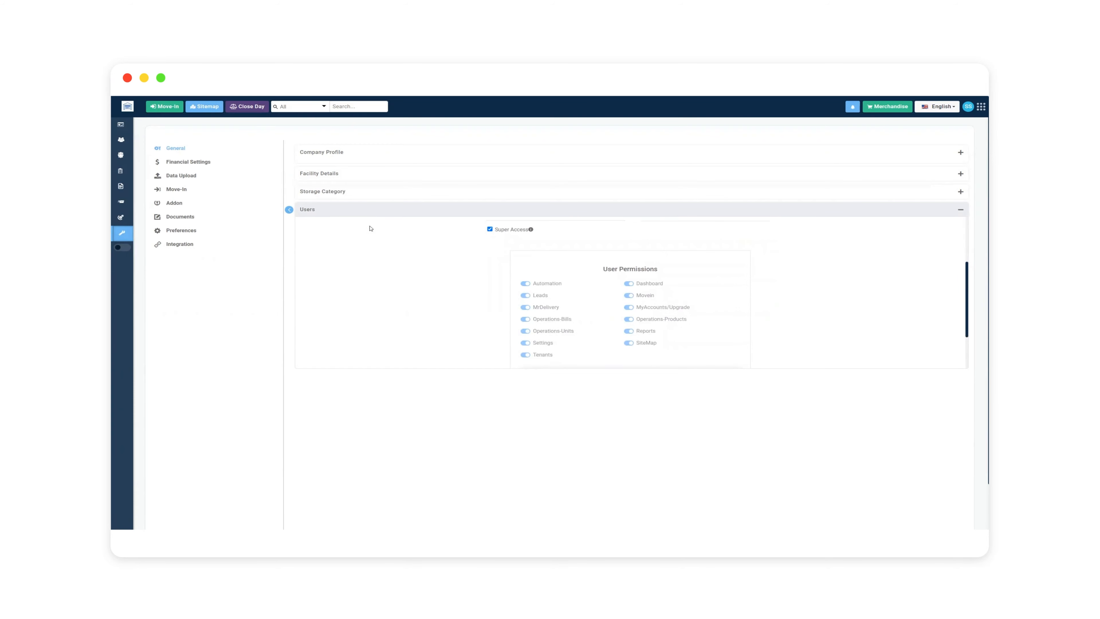
pyautogui.click(348, 214)
# Step: Open the Tax section of the Financial Settings and look over the Add Tax form without saving a tax
pyautogui.click(177, 163)
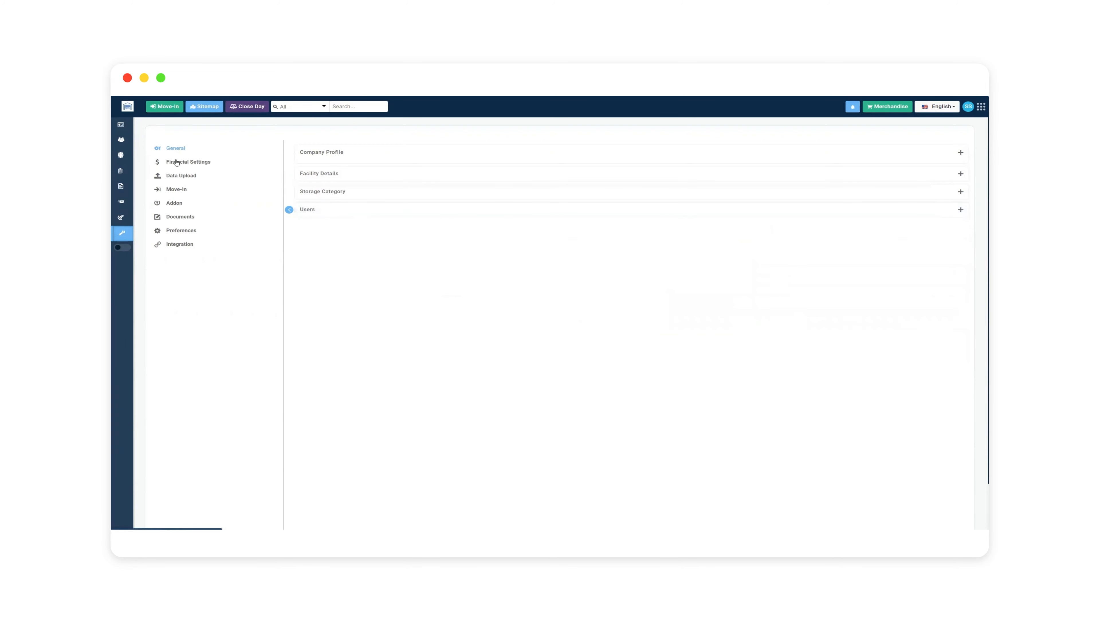
pyautogui.click(346, 142)
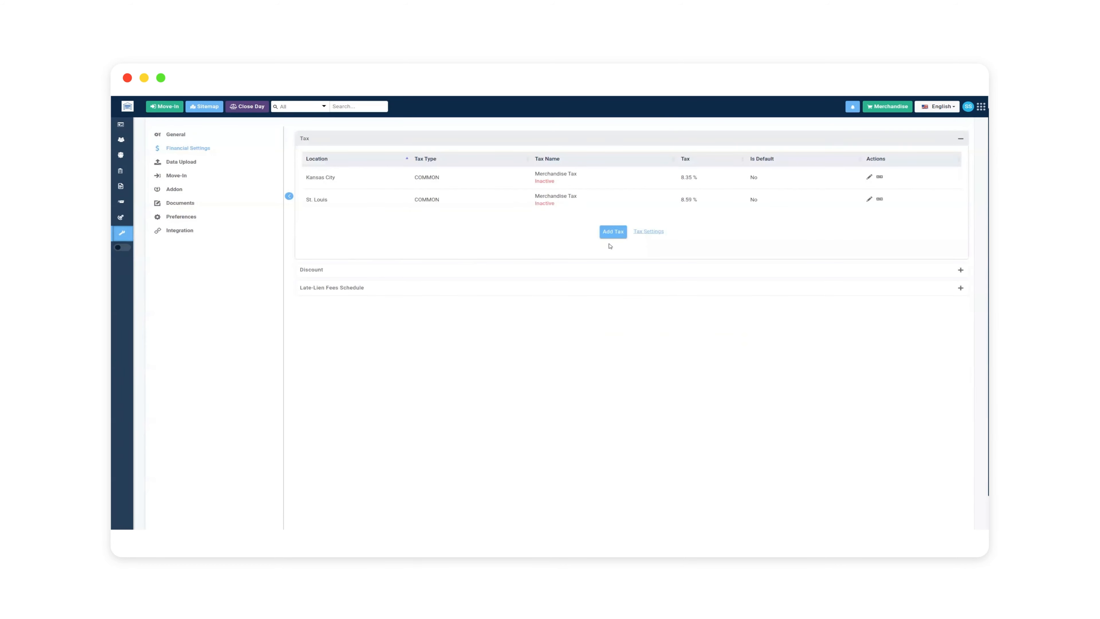
pyautogui.click(613, 232)
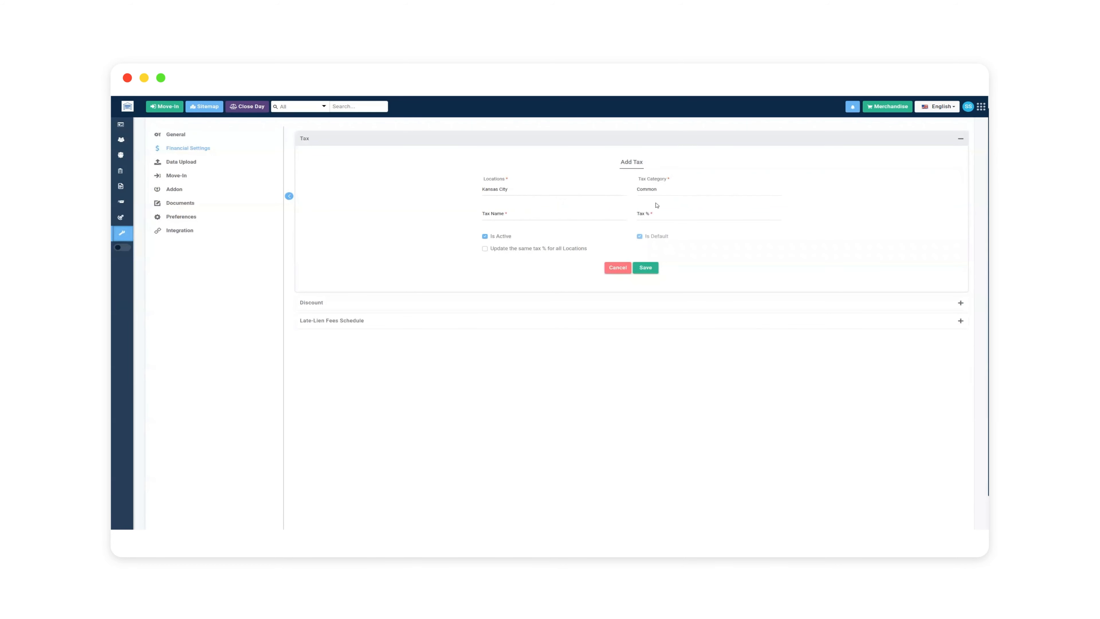
pyautogui.click(540, 216)
pyautogui.click(609, 272)
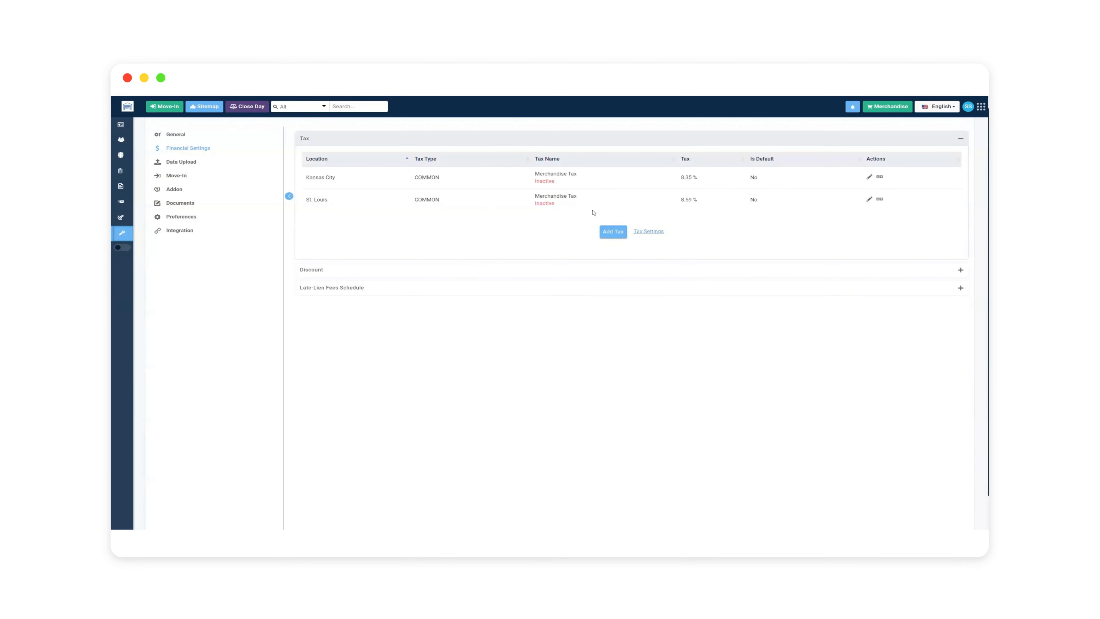
# Step: Review which charges are taxed for business users in the Tax Settings, and close the Tax section
pyautogui.click(648, 232)
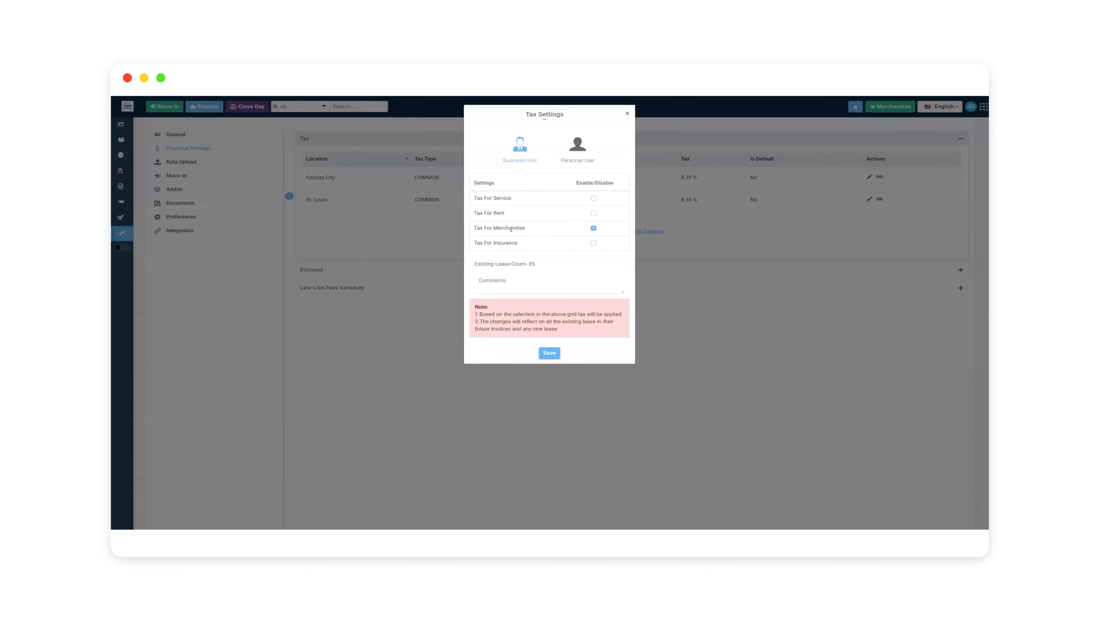
pyautogui.click(627, 114)
pyautogui.click(392, 144)
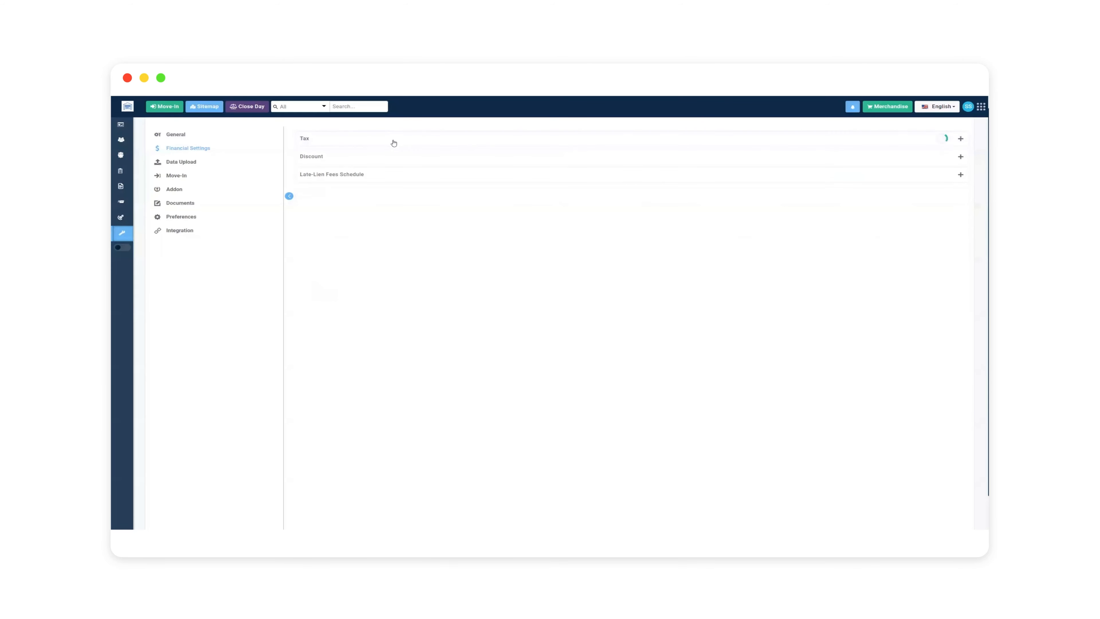
# Step: Start a new discount in the Discount section and set its discount type to Promotional
pyautogui.click(372, 159)
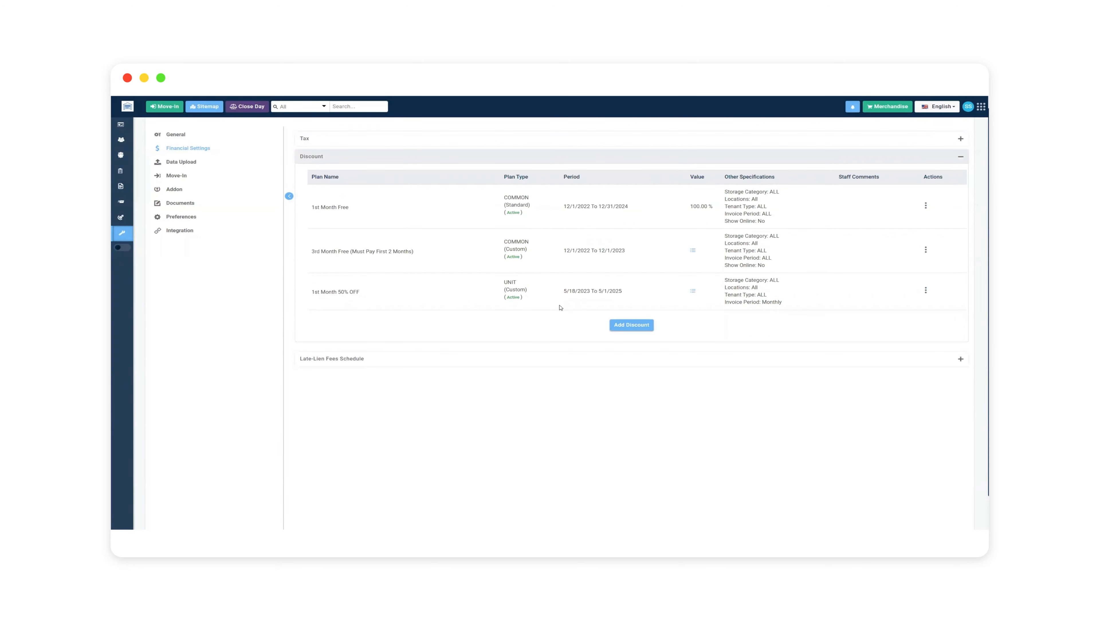
pyautogui.click(632, 326)
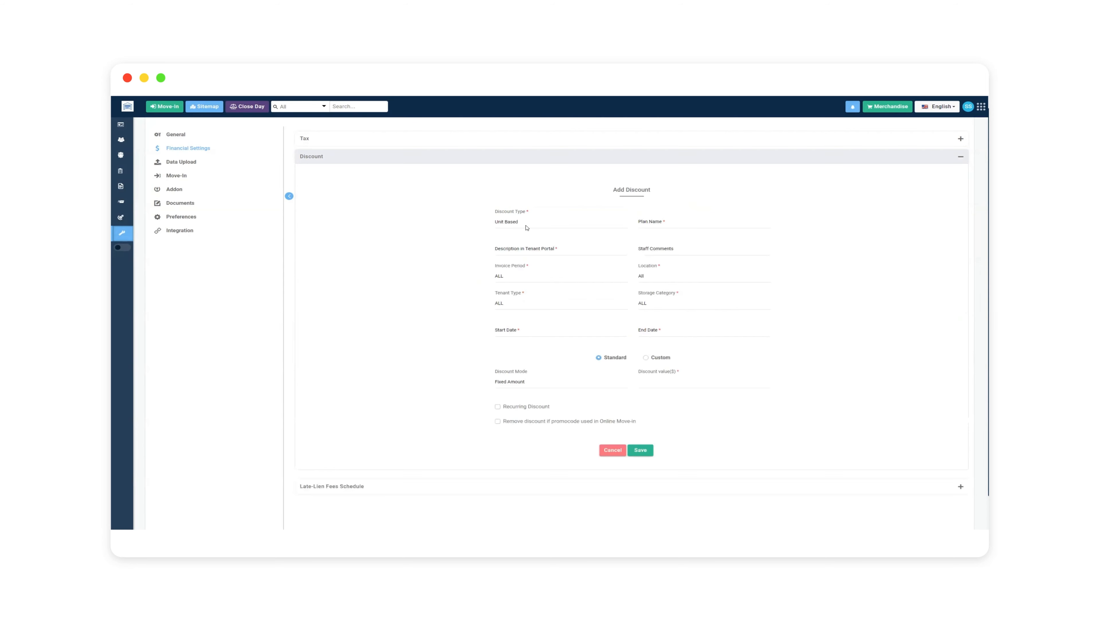
pyautogui.click(527, 227)
pyautogui.click(527, 231)
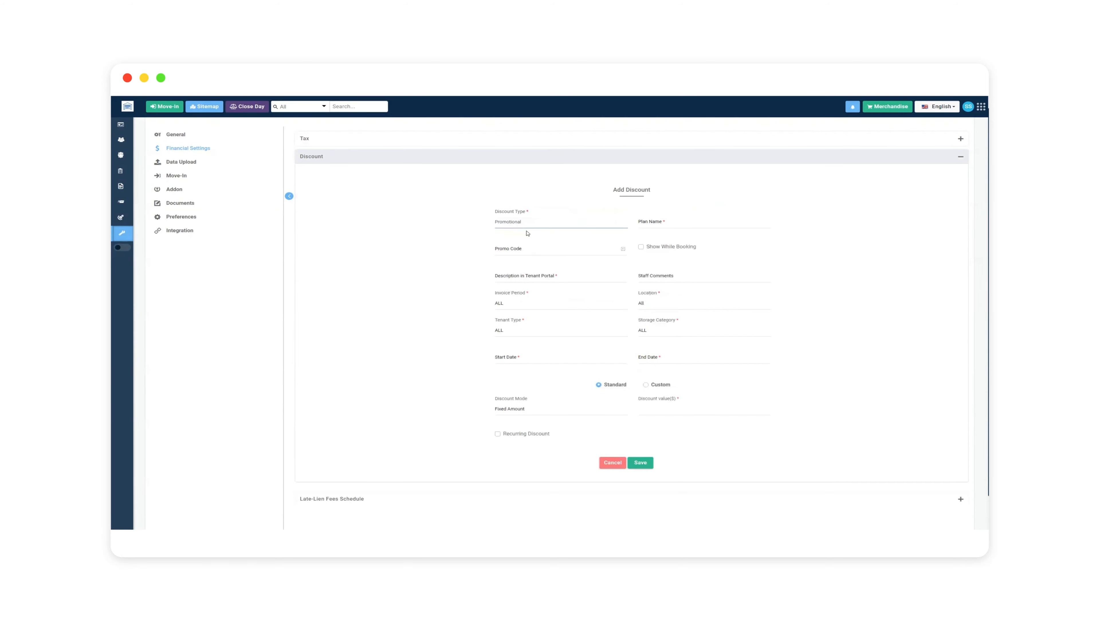
# Step: Name the discount plan "Annual Discount - 4 months Free" and set its promo code to 4MOFREE
pyautogui.click(653, 220)
pyautogui.click(701, 239)
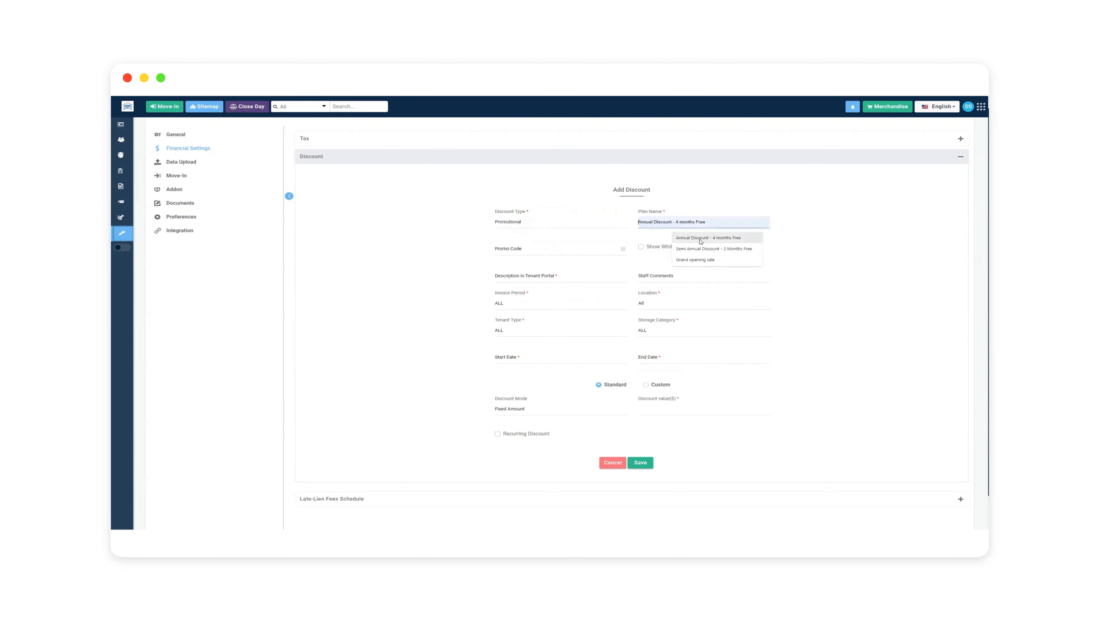
pyautogui.click(700, 241)
pyautogui.click(532, 250)
pyautogui.write('4MOFREE')
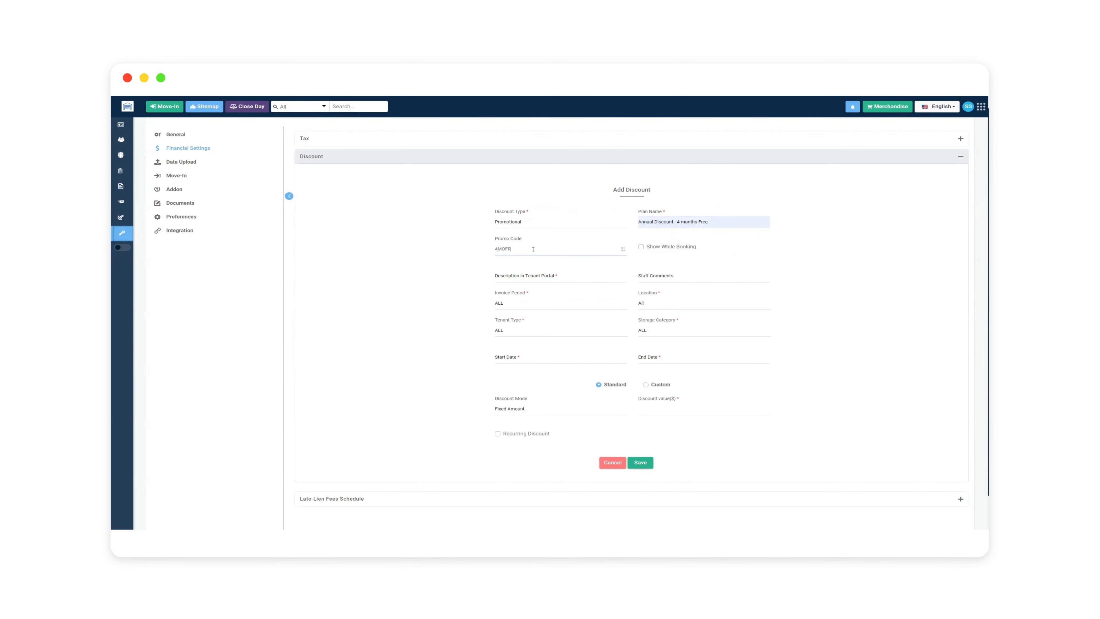
# Step: Enable Show While Booking and set the tenant portal description to "Pay for 12 months, get 4 months free"
pyautogui.click(641, 247)
pyautogui.click(550, 276)
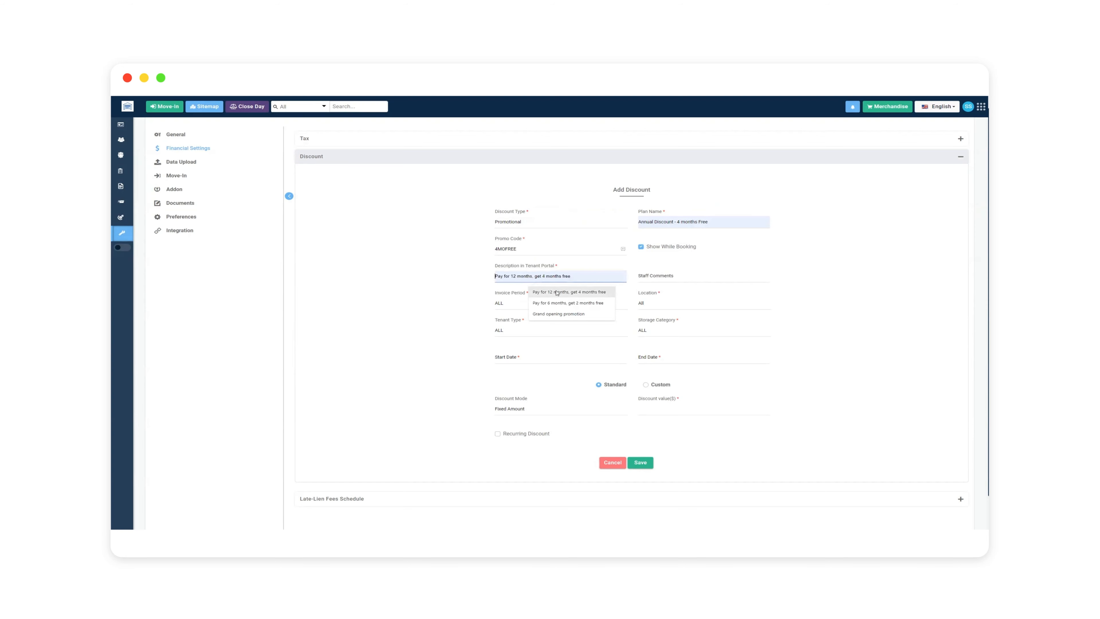
pyautogui.click(568, 292)
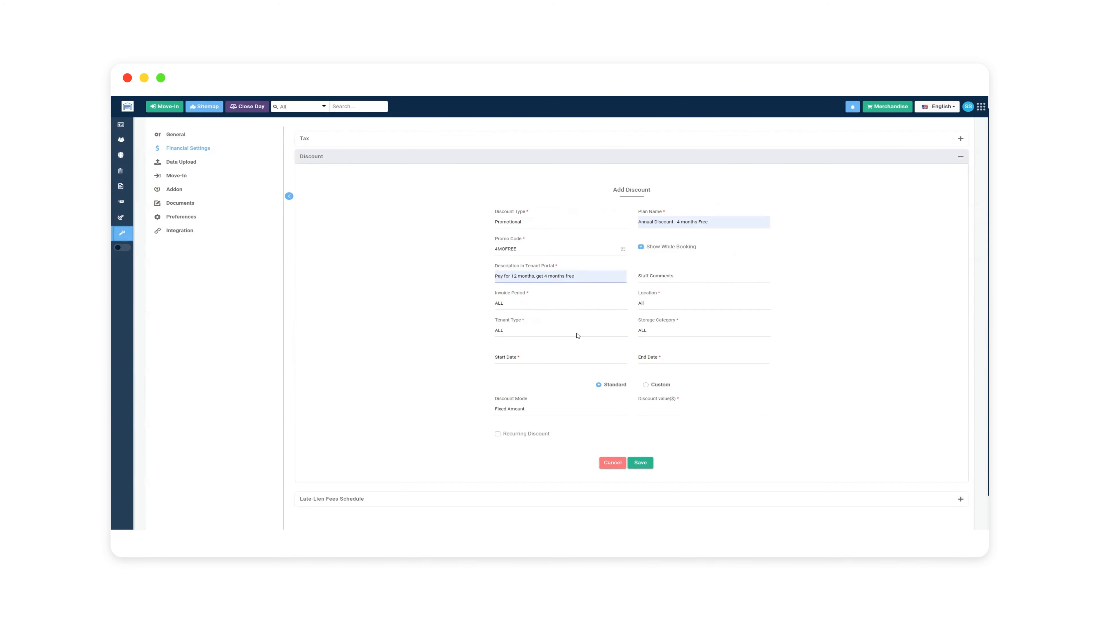
# Step: Set the discount's end date to 8/31/2033
pyautogui.click(656, 360)
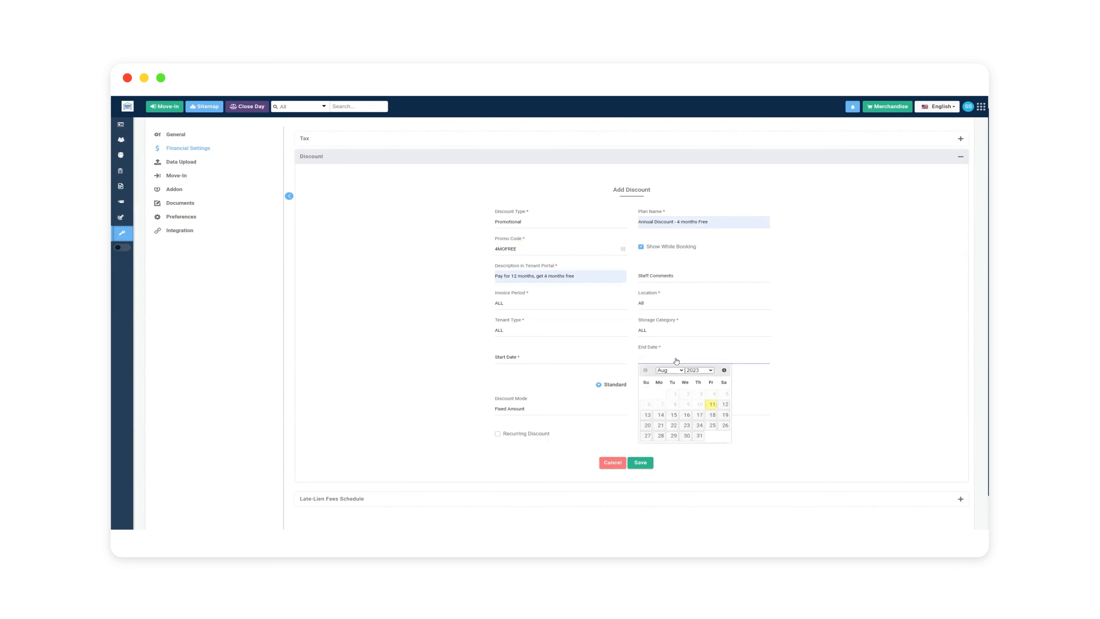
pyautogui.click(711, 371)
pyautogui.click(698, 439)
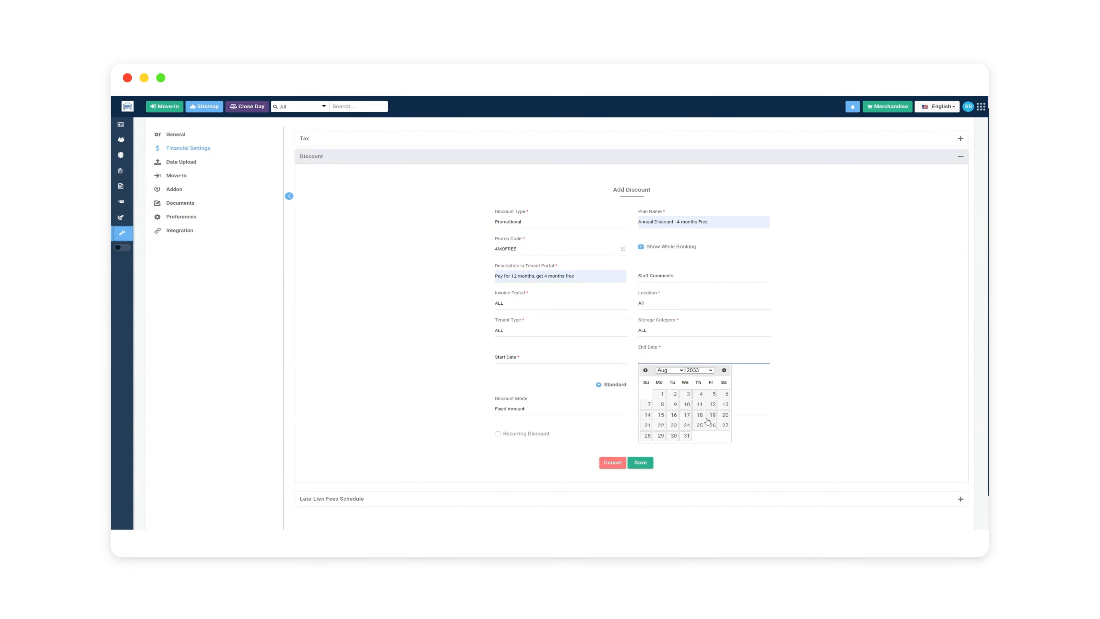
pyautogui.click(687, 436)
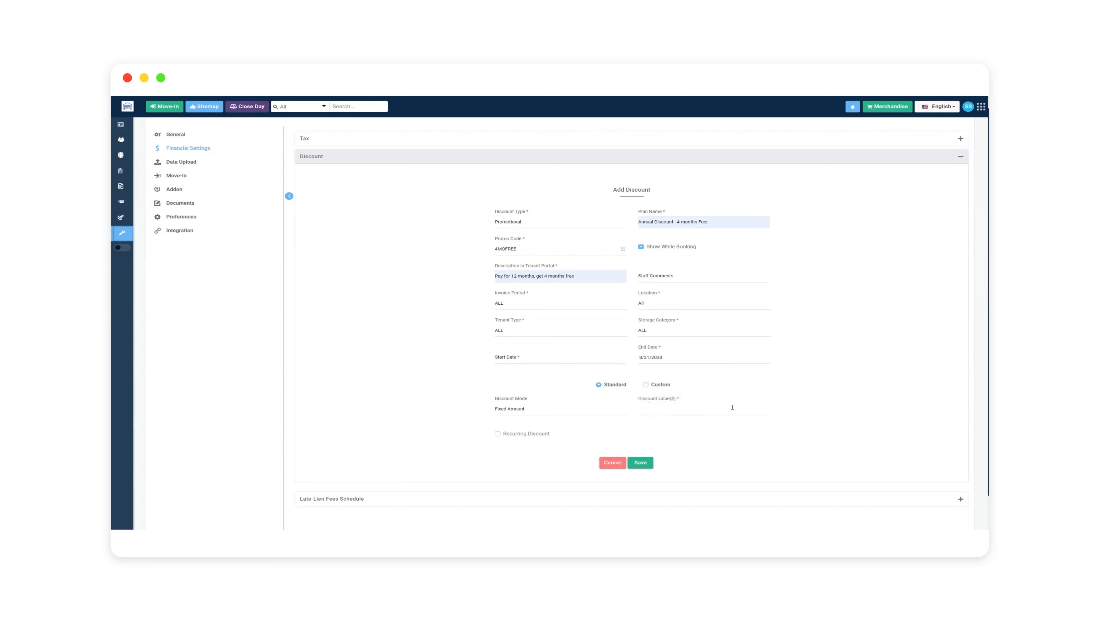
# Step: Check the available discount modes for the new discount, keeping Fixed Amount selected
pyautogui.scroll(-1, 667, 382)
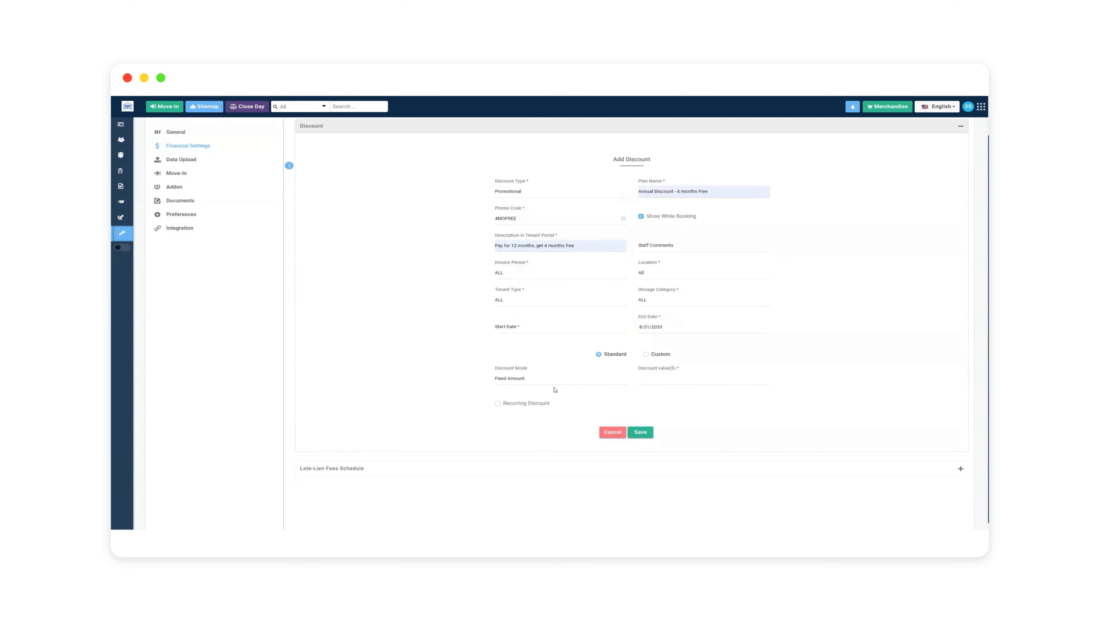
pyautogui.click(553, 379)
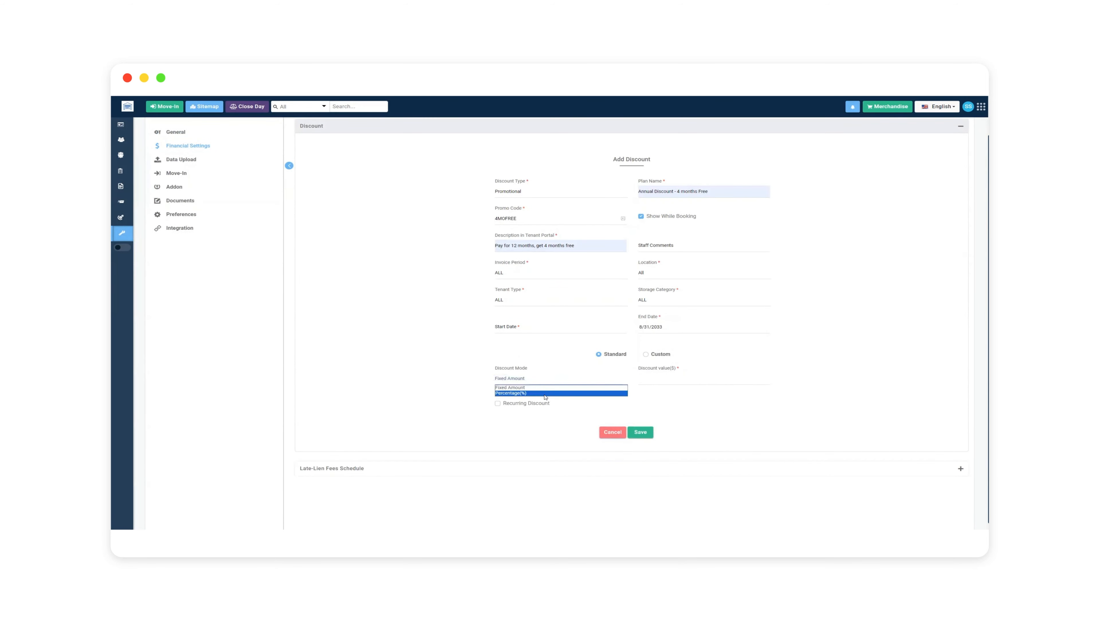
pyautogui.click(554, 426)
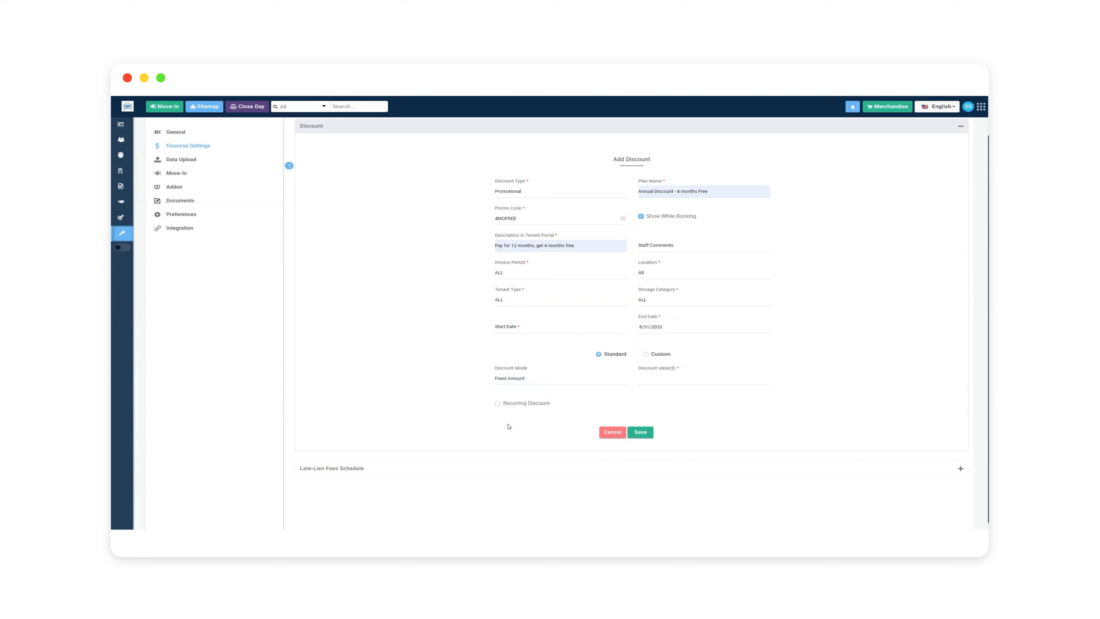
# Step: Switch the discount to Custom, with an Annually invoice period and a start date of 8/1/2023
pyautogui.click(645, 354)
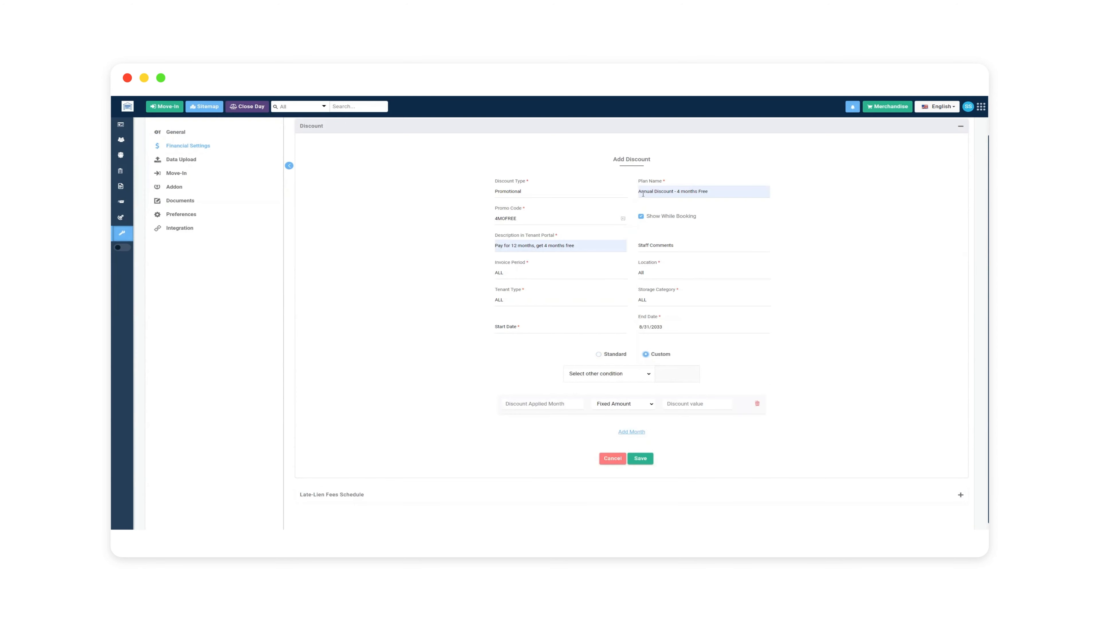
pyautogui.click(541, 268)
pyautogui.click(528, 298)
pyautogui.click(524, 332)
pyautogui.click(532, 364)
pyautogui.click(662, 331)
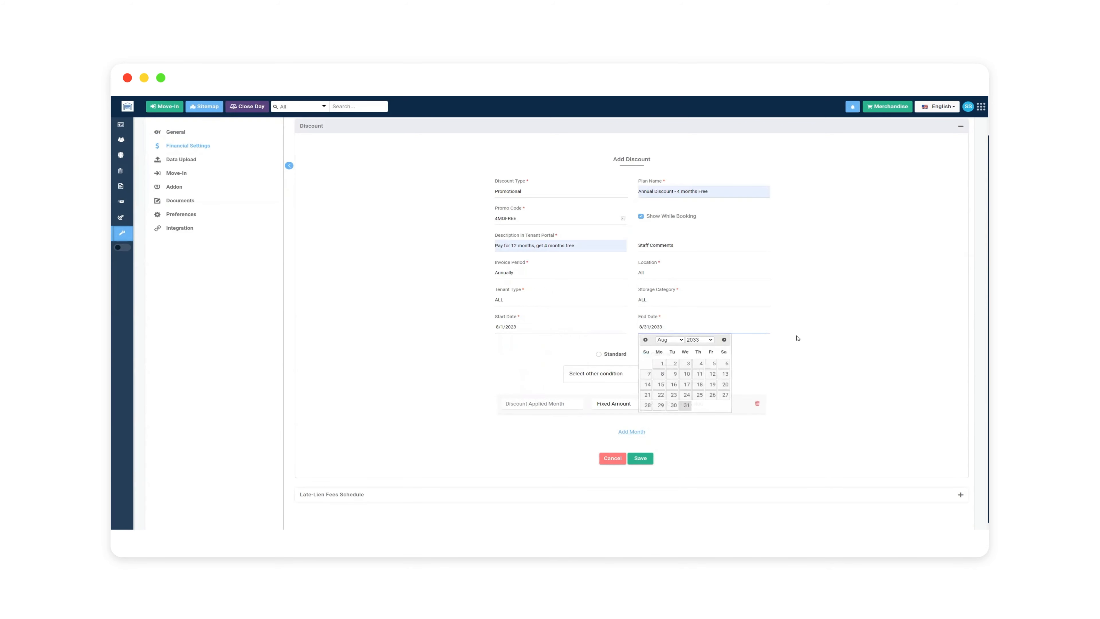
pyautogui.click(798, 338)
# Step: Require a minimum length of stay of 12 months and apply a 100 percent discount to month 8
pyautogui.click(611, 375)
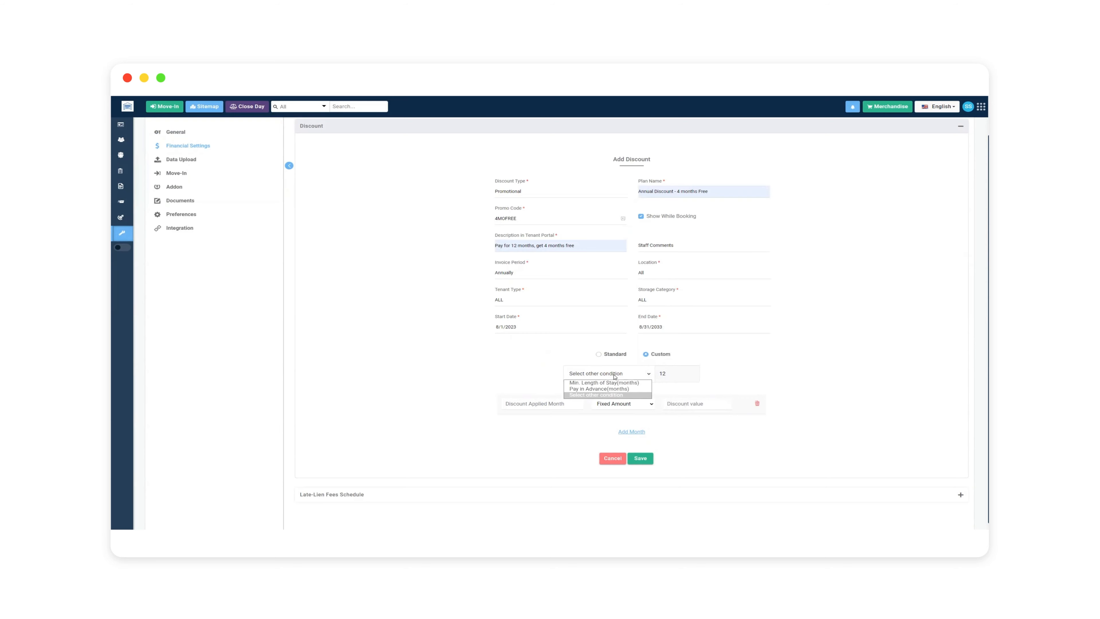
pyautogui.click(607, 383)
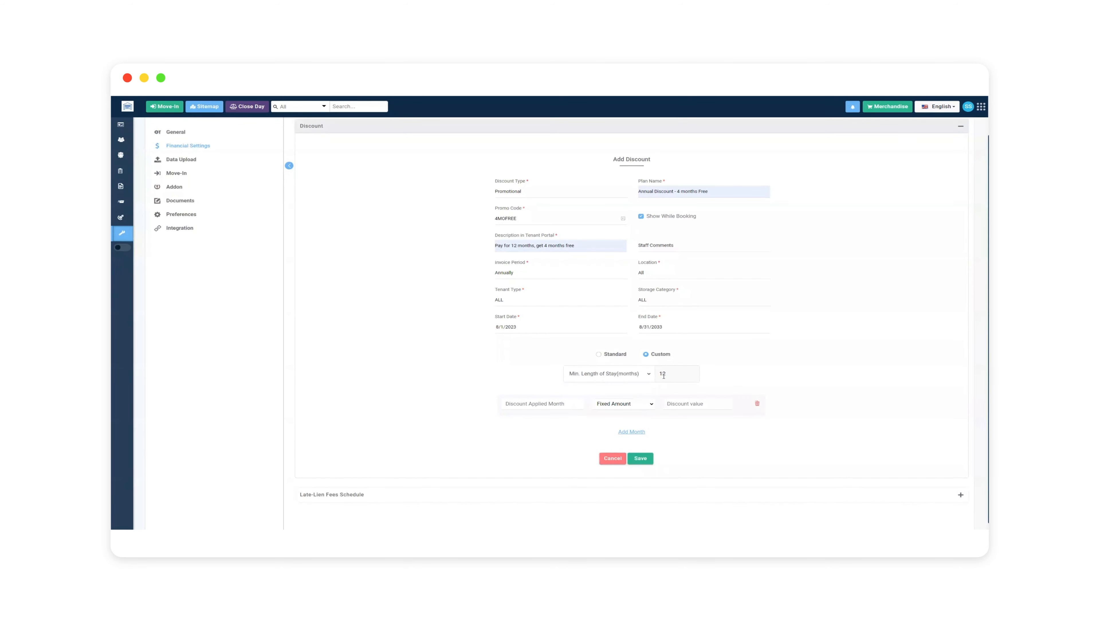
pyautogui.click(544, 403)
pyautogui.write('8')
pyautogui.click(626, 407)
pyautogui.click(626, 419)
pyautogui.click(624, 405)
pyautogui.click(615, 417)
pyautogui.click(678, 403)
pyautogui.write('100')
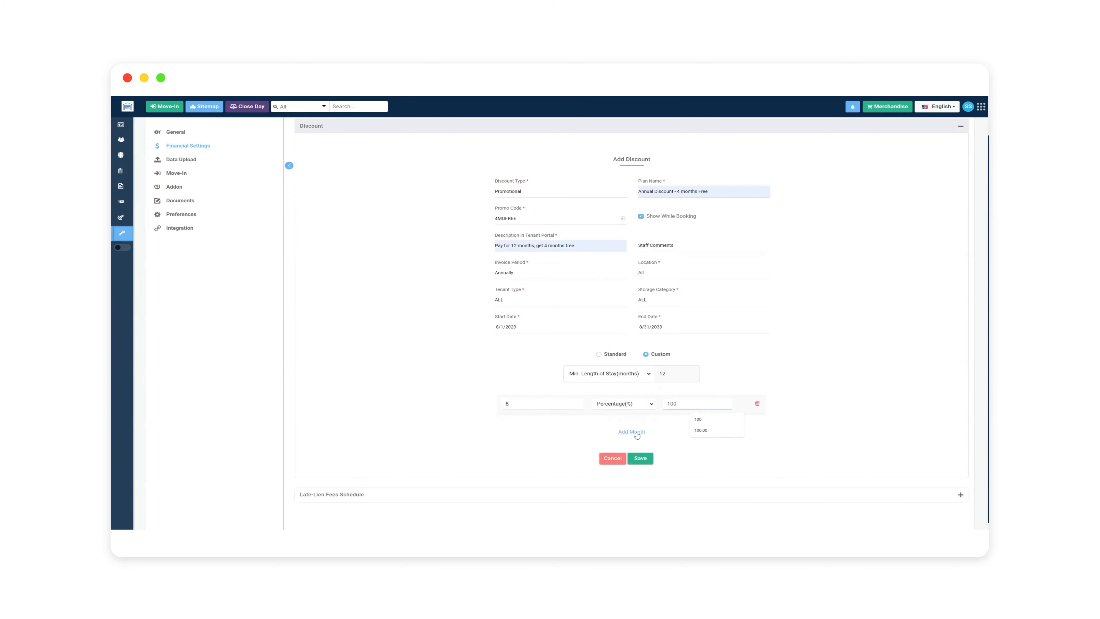
# Step: Add month 9 to the custom discount with a percentage value of 100
pyautogui.click(635, 432)
pyautogui.write('9')
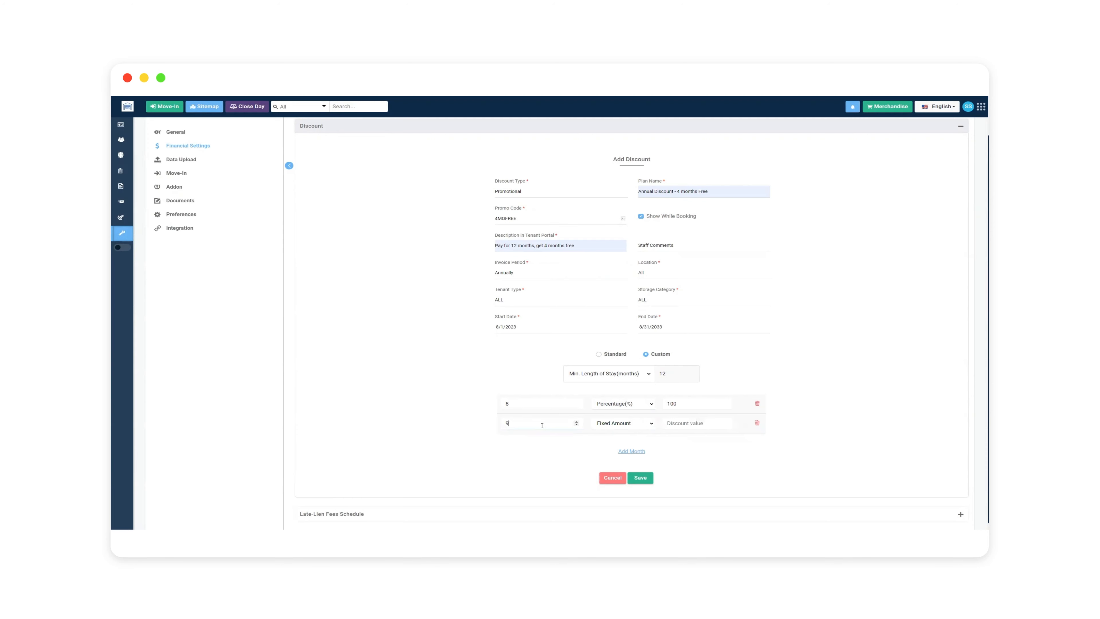
pyautogui.click(628, 423)
pyautogui.click(615, 436)
pyautogui.click(680, 426)
pyautogui.write('100')
# Step: Add month 10 to the custom discount with a percentage value of 100
pyautogui.click(632, 451)
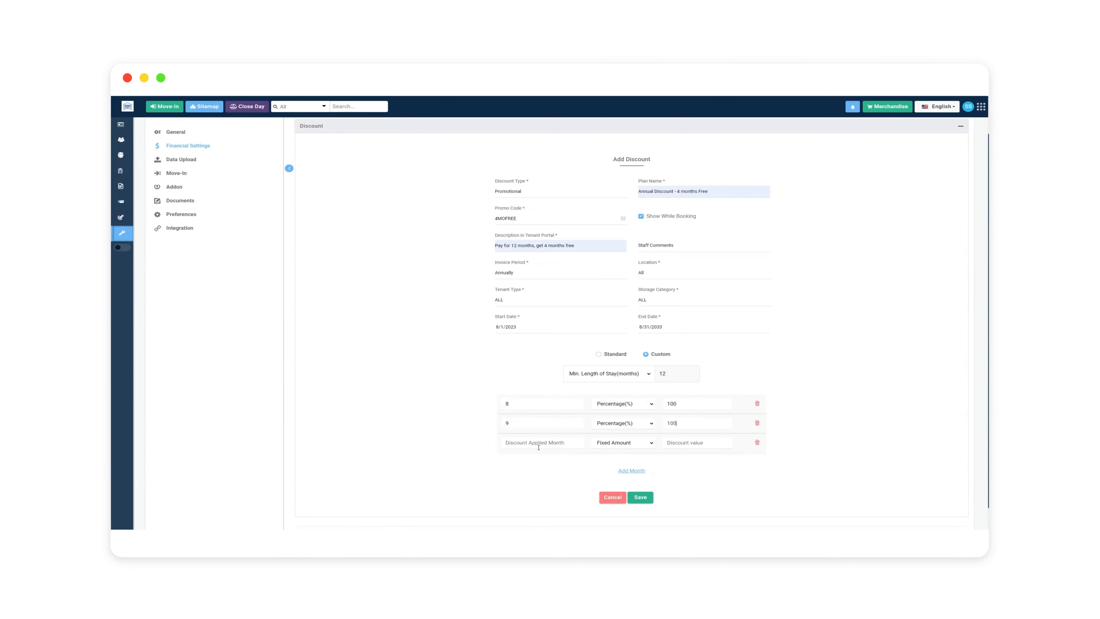
pyautogui.write('10')
pyautogui.click(620, 442)
pyautogui.click(615, 453)
pyautogui.write('100')
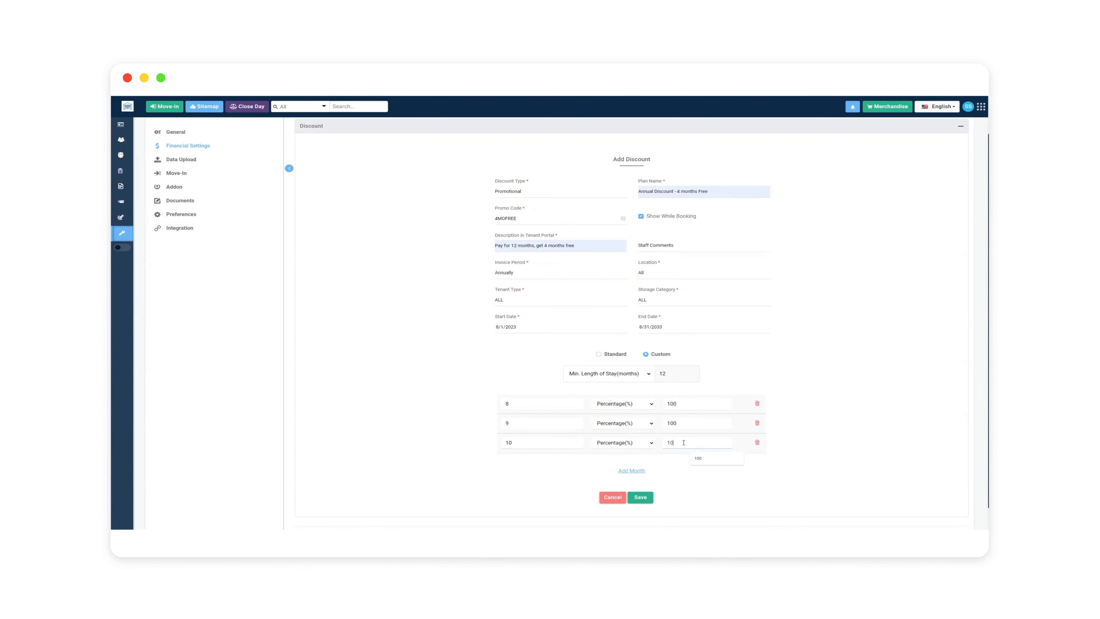
# Step: Add month 11 with a percentage value of 100 and save the discount plan
pyautogui.click(640, 471)
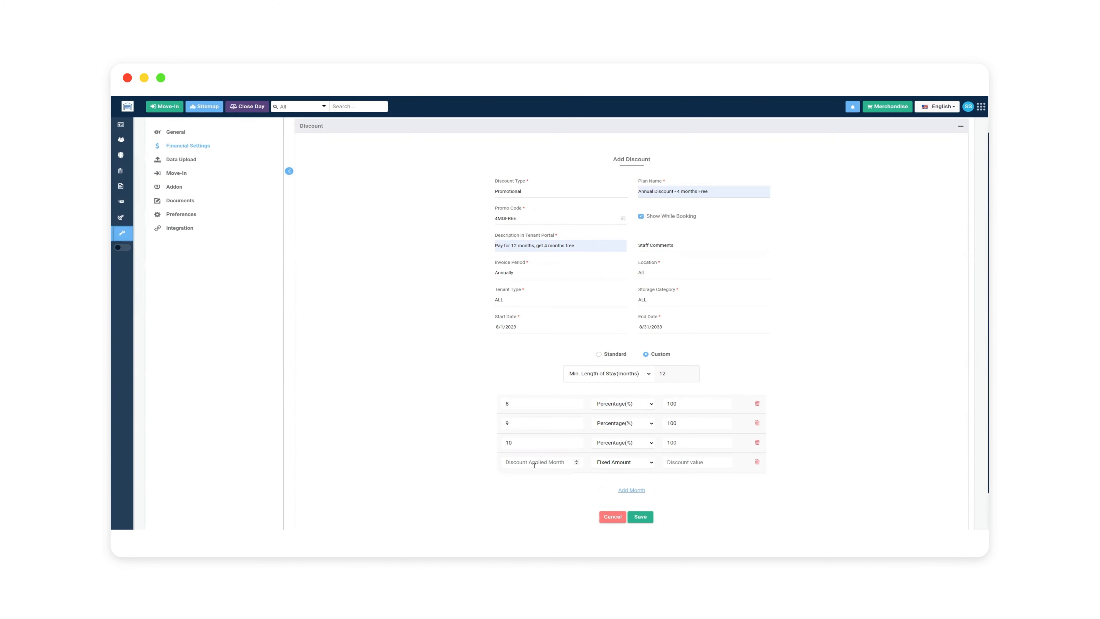
pyautogui.write('11')
pyautogui.click(624, 461)
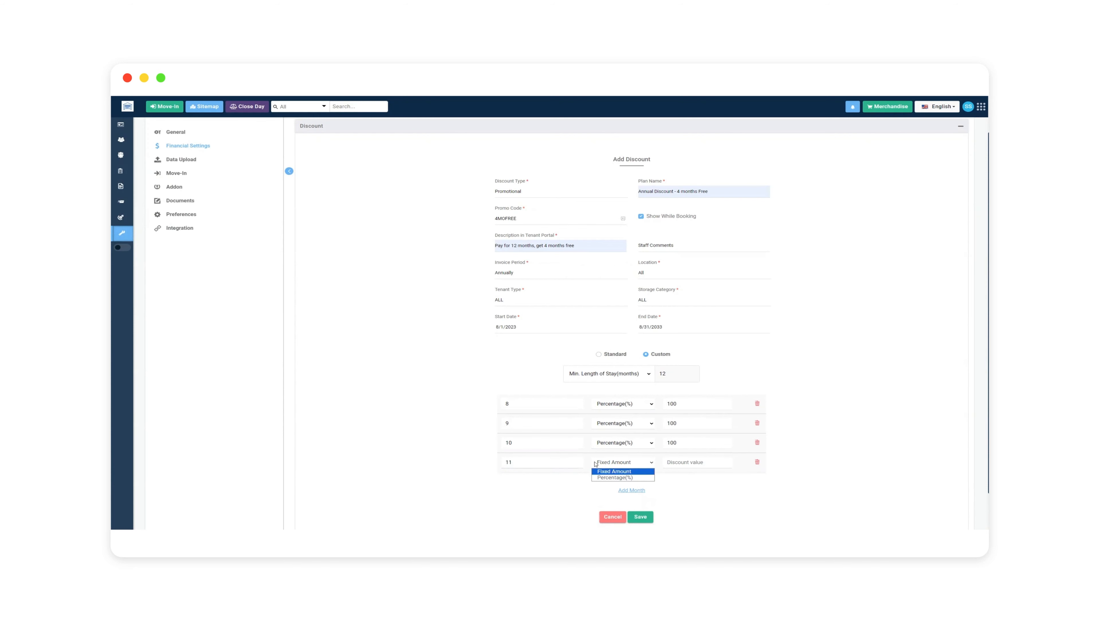
pyautogui.click(616, 476)
pyautogui.click(682, 462)
pyautogui.write('100')
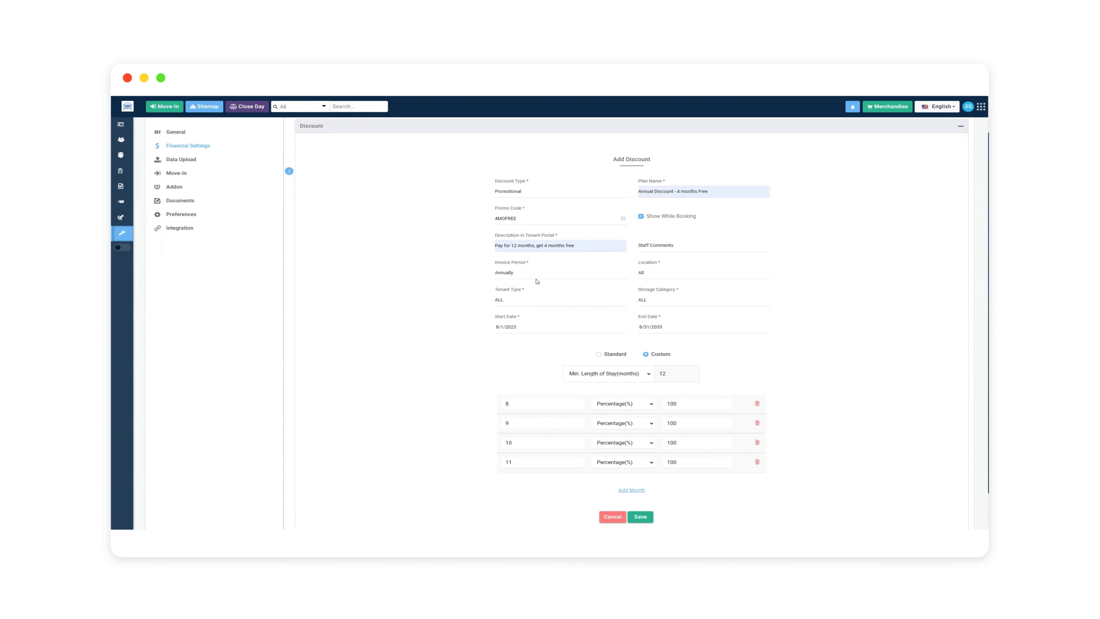
pyautogui.click(643, 518)
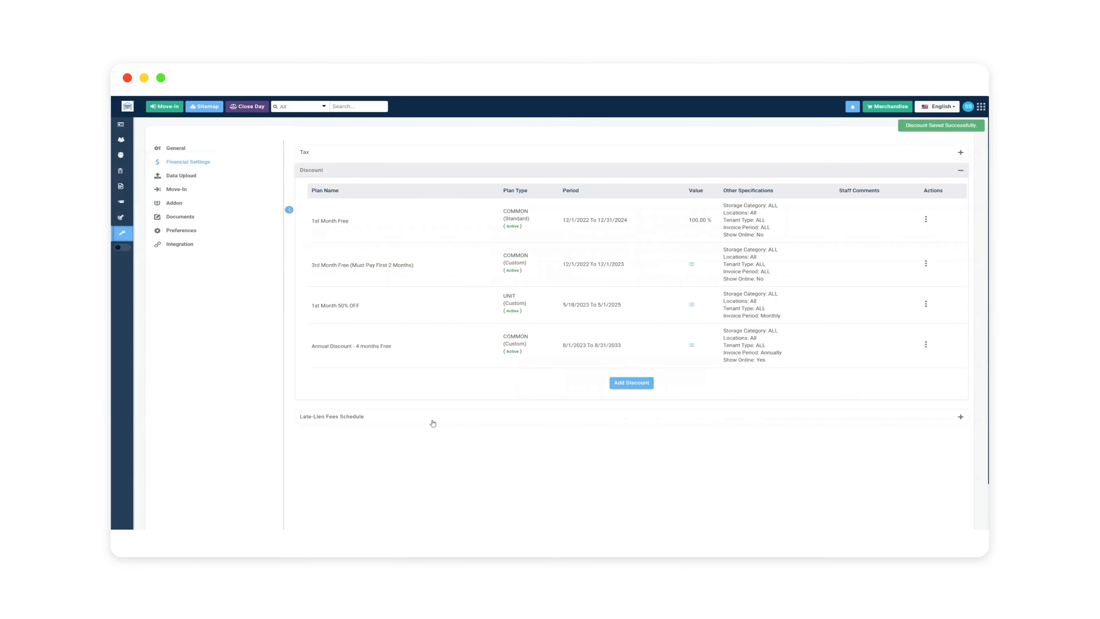
# Step: Start a new late-lien fee for the St. Louis location covering all storage categories
pyautogui.click(373, 419)
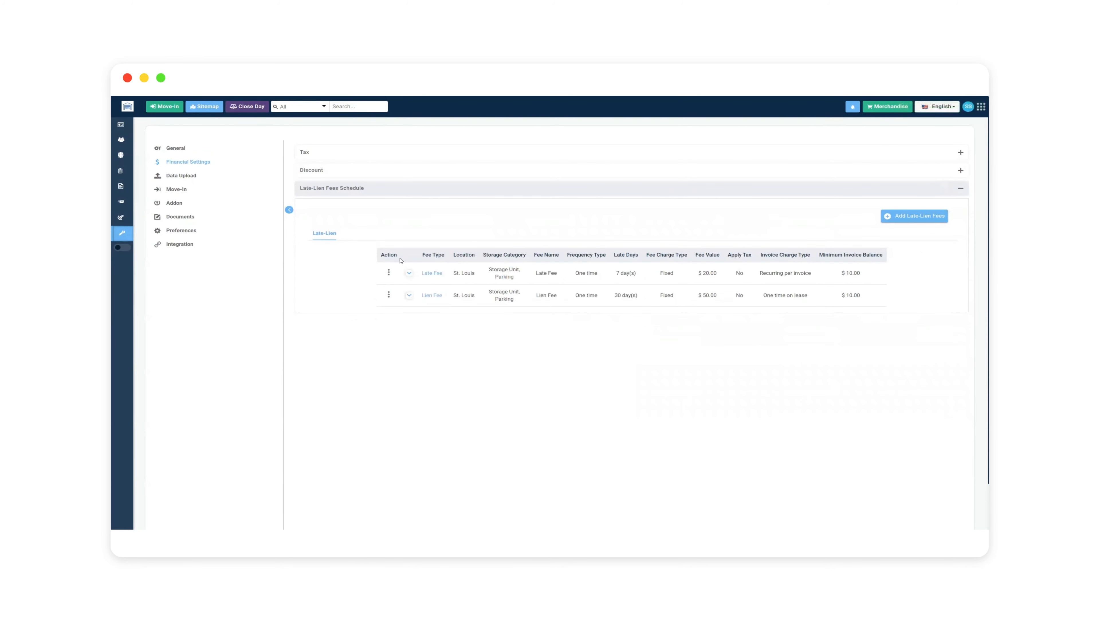
pyautogui.click(903, 219)
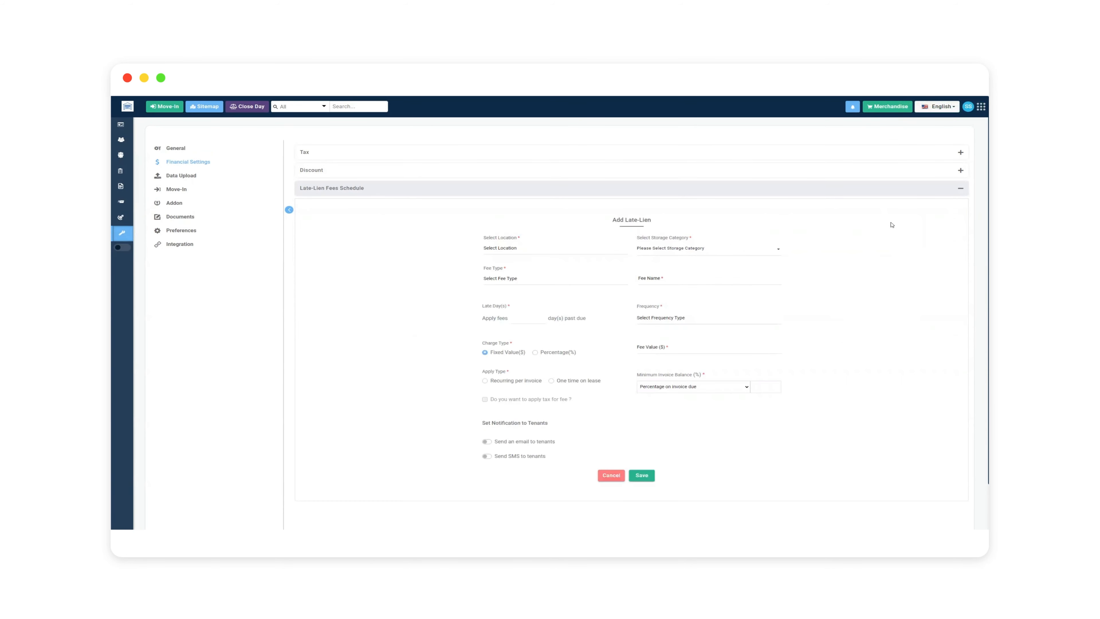
pyautogui.click(527, 251)
pyautogui.click(509, 266)
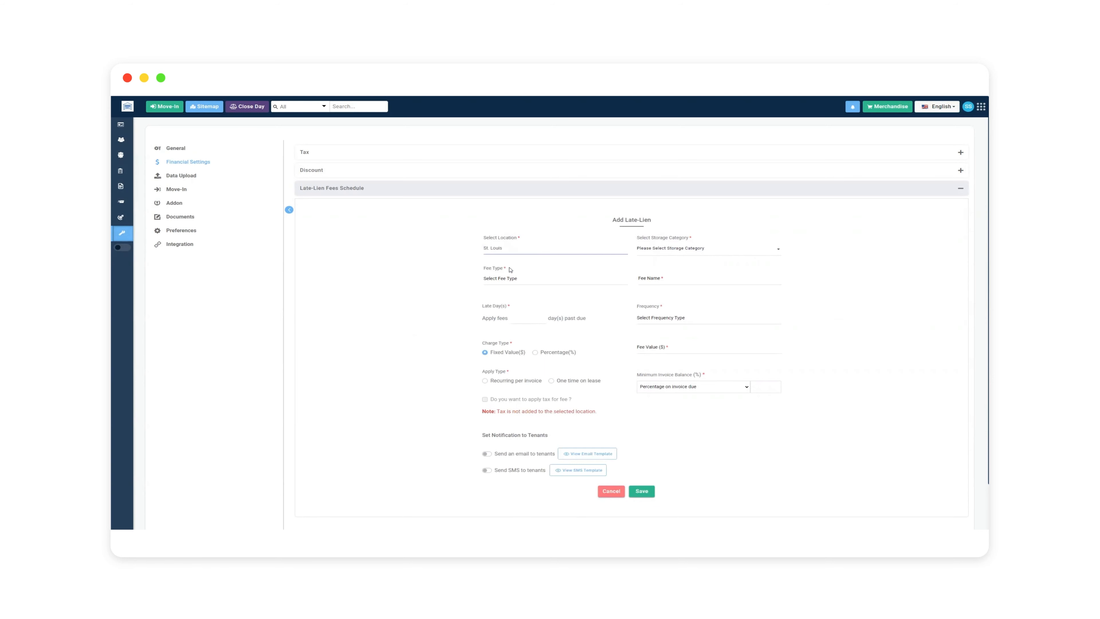
pyautogui.click(649, 247)
pyautogui.click(644, 263)
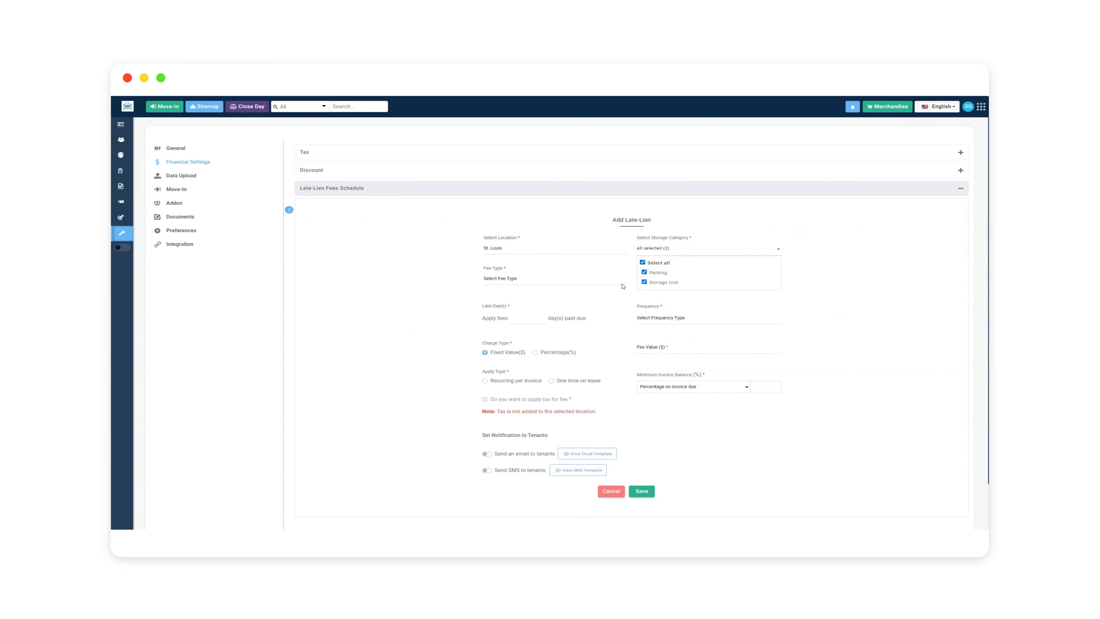
# Step: Set the fee type to Late Fee and name the fee "Late Fee"
pyautogui.click(502, 278)
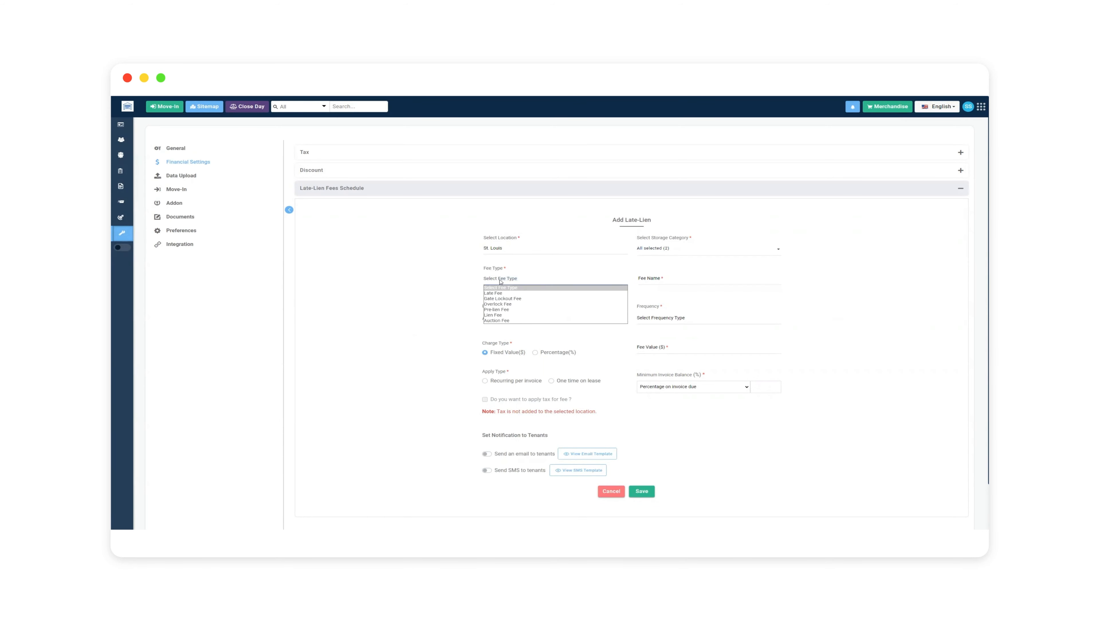
pyautogui.click(500, 294)
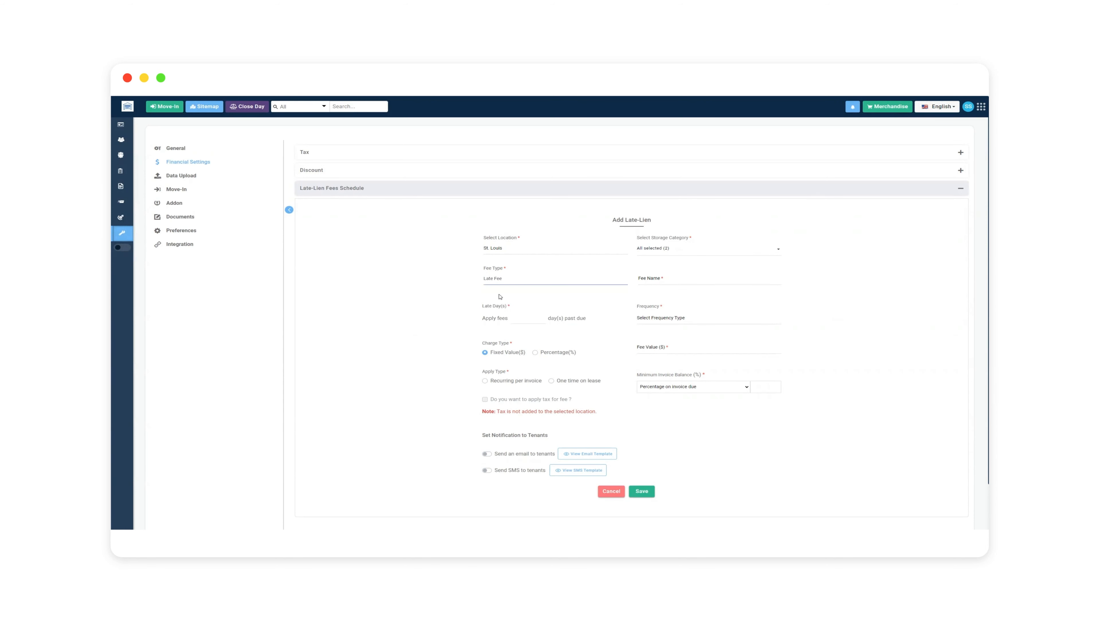
pyautogui.click(662, 278)
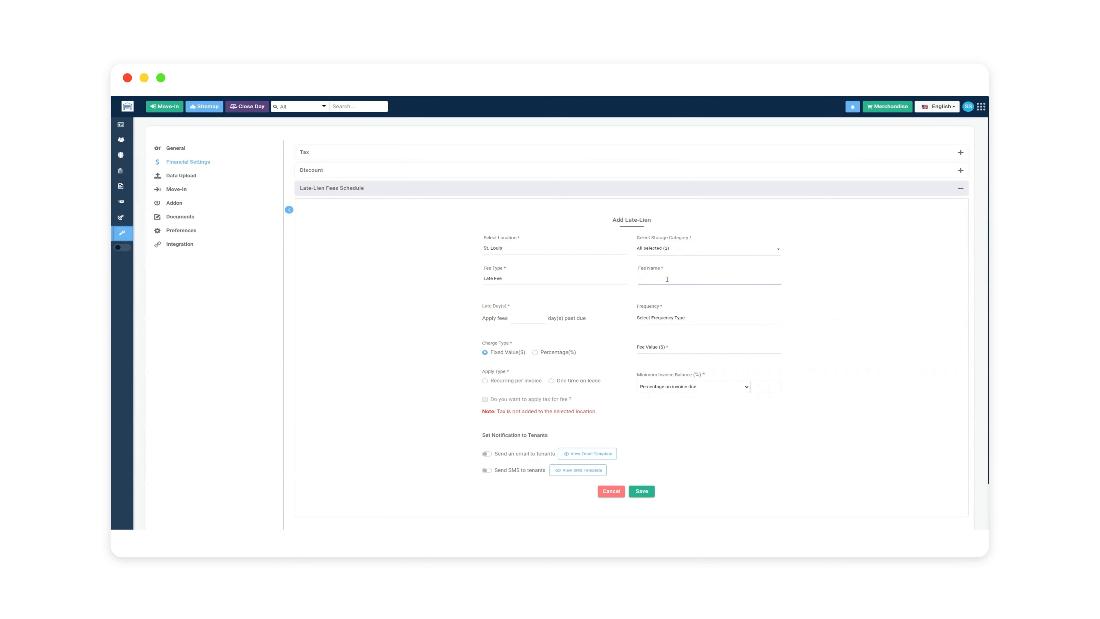
pyautogui.write('Late Fee')
# Step: Charge a fixed fee of $10 at 6 days past due, with One time frequency and Recurring per invoice application
pyautogui.click(522, 320)
pyautogui.click(661, 318)
pyautogui.click(655, 332)
pyautogui.click(655, 348)
pyautogui.click(485, 381)
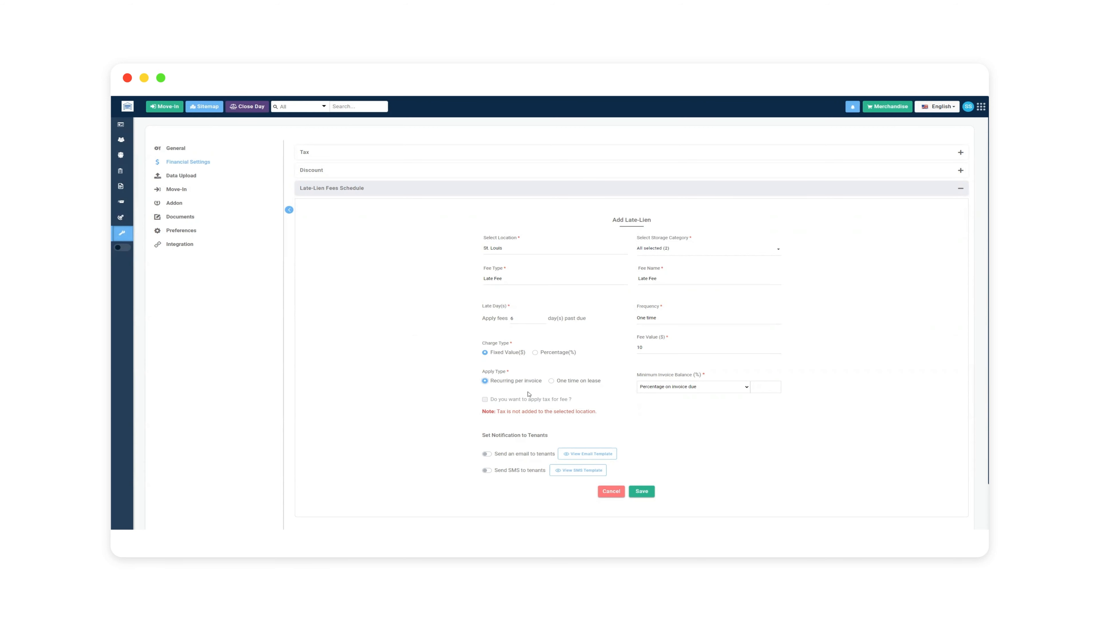
# Step: Set the late fee's minimum invoice balance to a Fixed Amount of $1
pyautogui.click(662, 389)
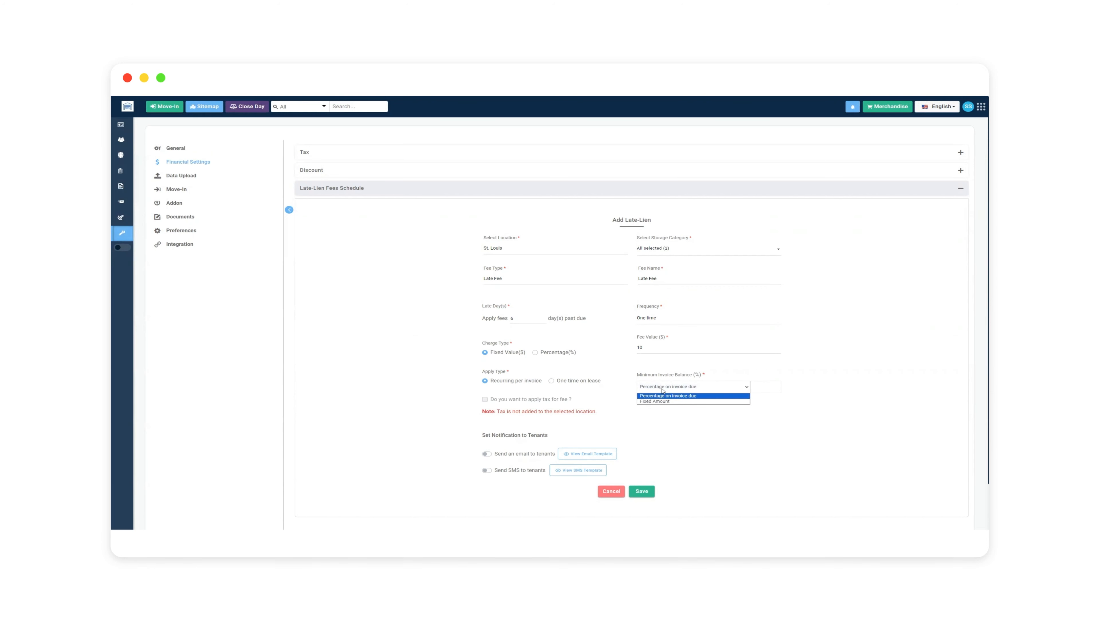
pyautogui.click(693, 401)
pyautogui.click(761, 389)
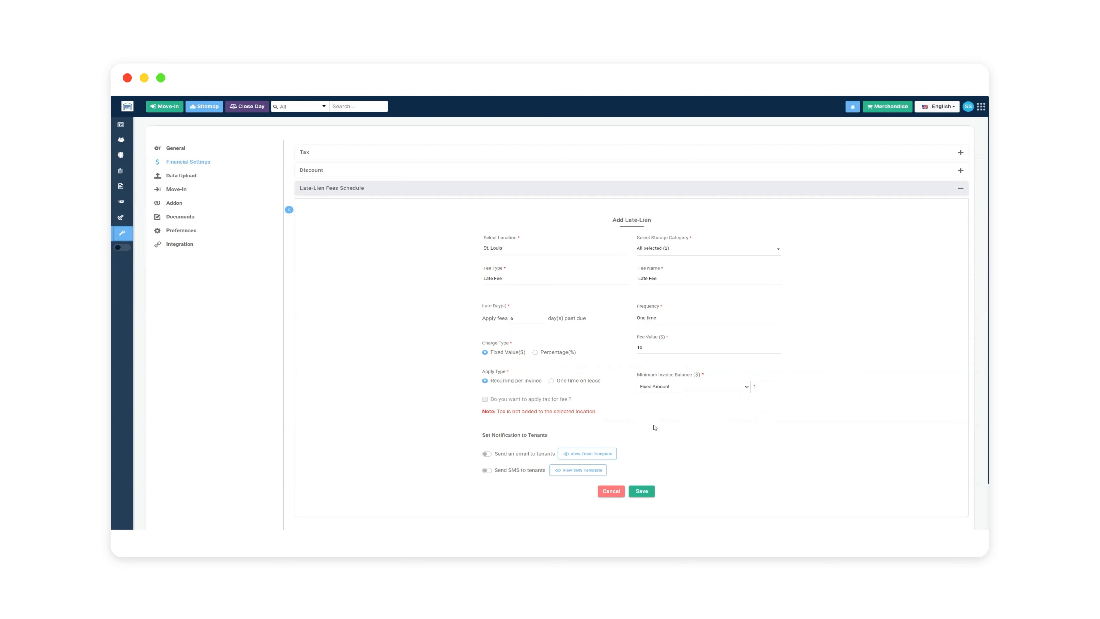
# Step: Enable email notifications to tenants for the late fee and preview the email template
pyautogui.click(487, 454)
pyautogui.click(579, 454)
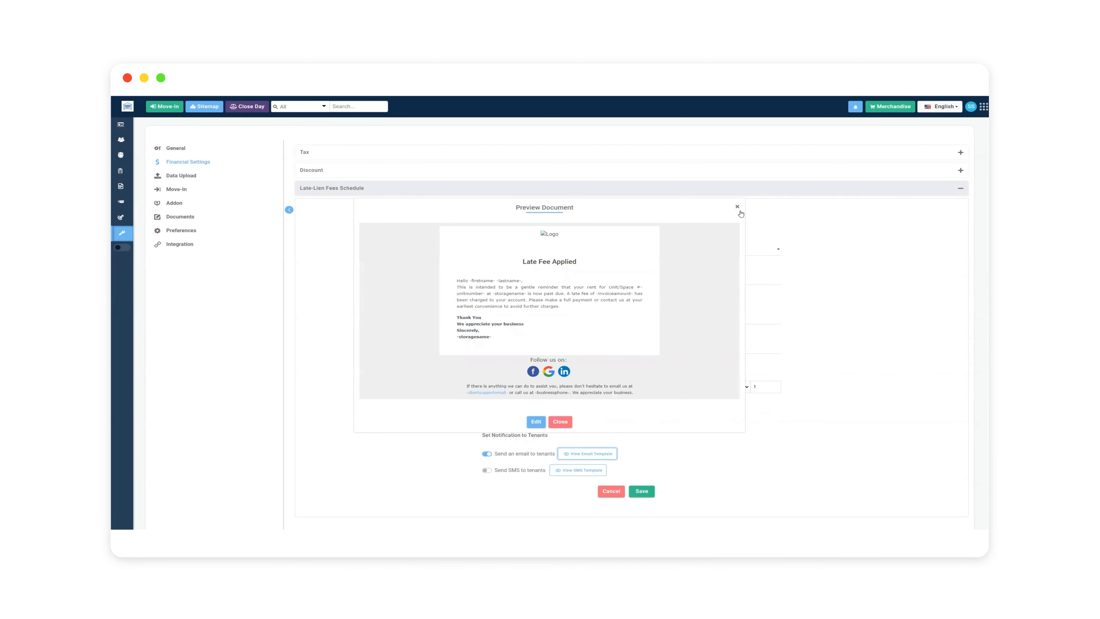
pyautogui.click(738, 210)
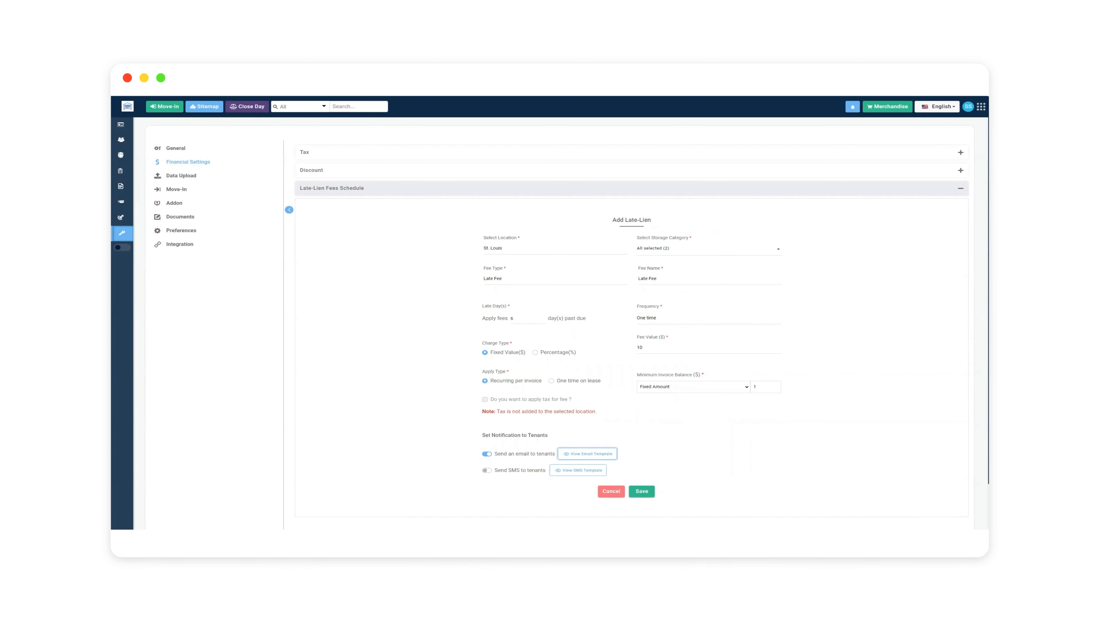